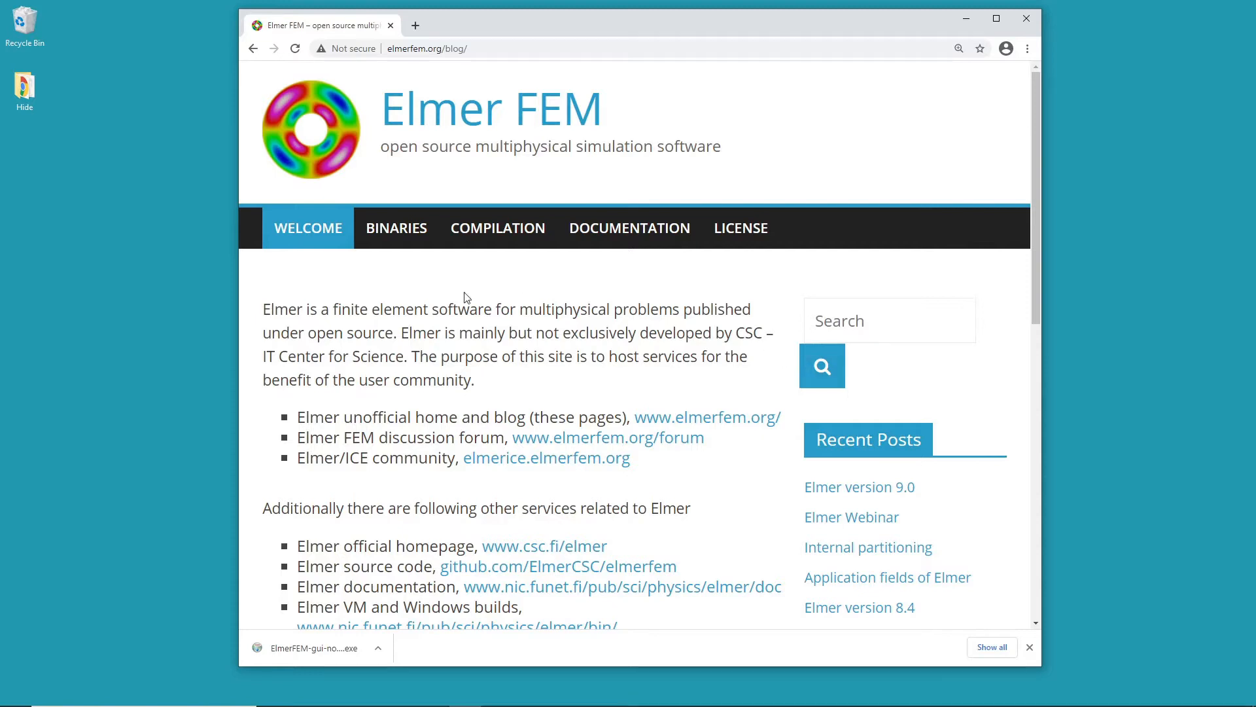
Download ElmerFEM-gui-nompi-Windows-AMD64.exe from the nic.funet.fi Windows builds linked on the Elmer FEM binaries page
{"action": "left_click", "coordinate": [390, 236]}
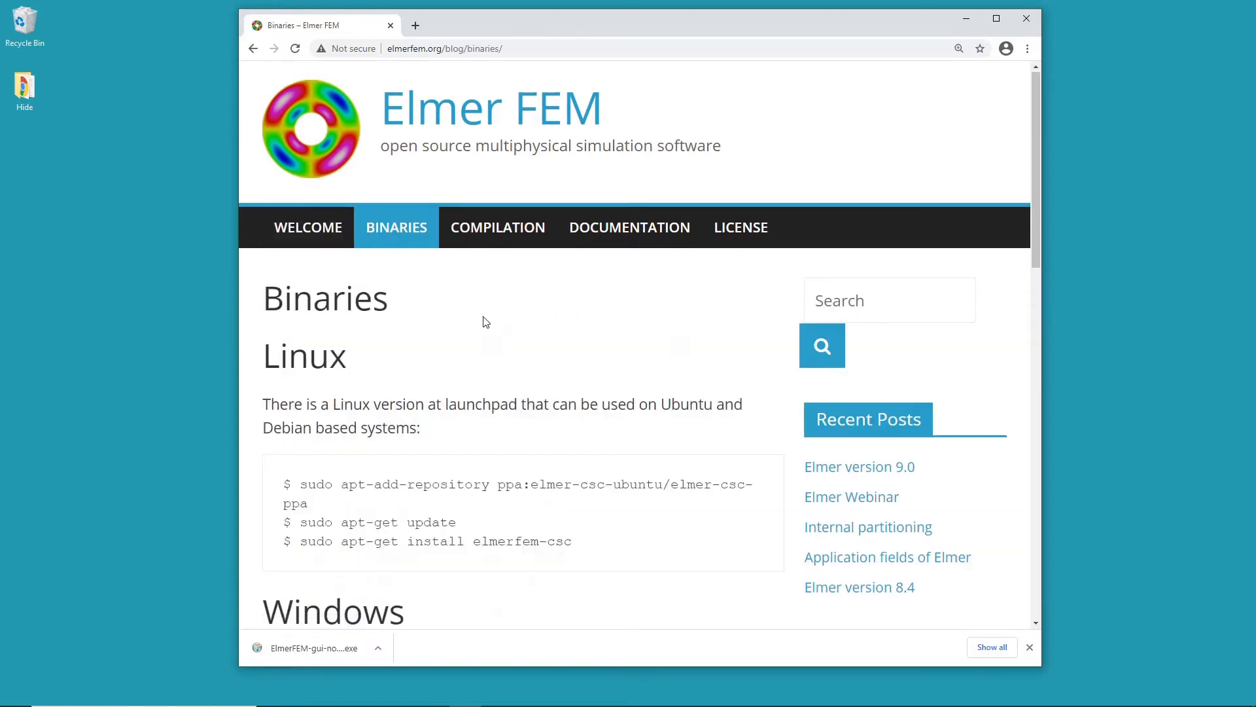
{"action": "scroll", "coordinate": [485, 322], "scroll_direction": "down", "scroll_amount": 4}
{"action": "scroll", "coordinate": [485, 322], "scroll_direction": "down", "scroll_amount": 1}
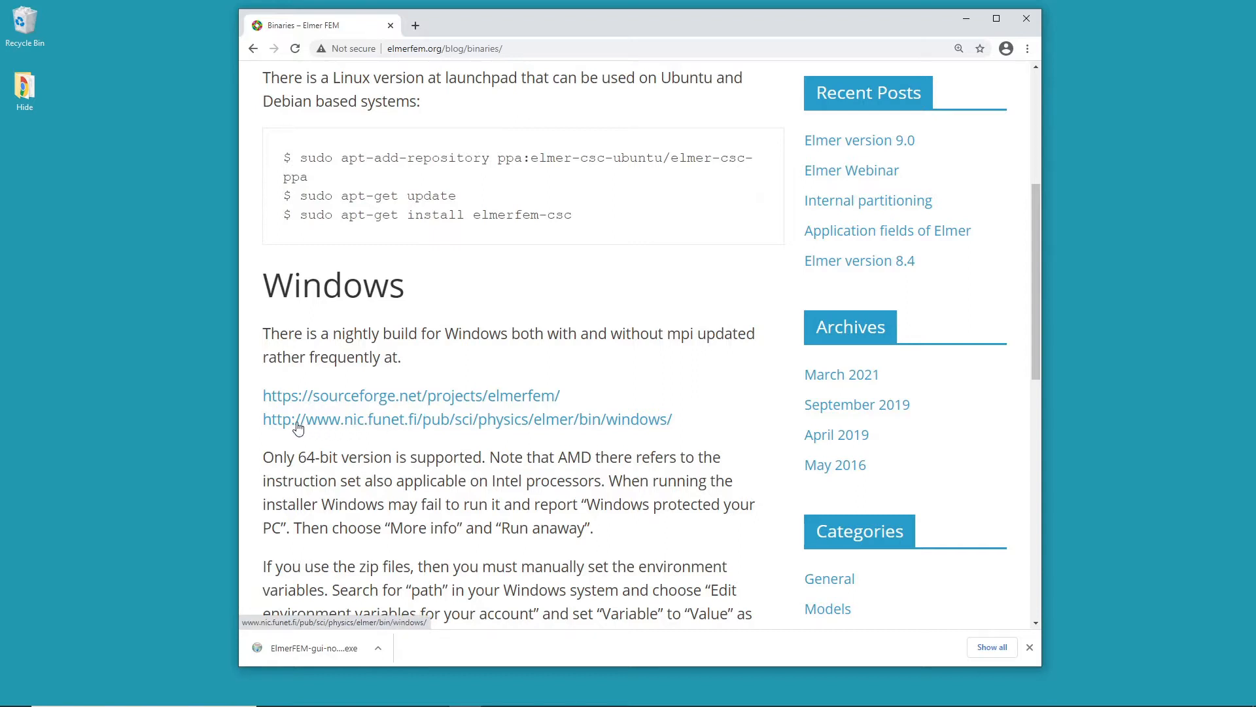
{"action": "left_click", "coordinate": [410, 422]}
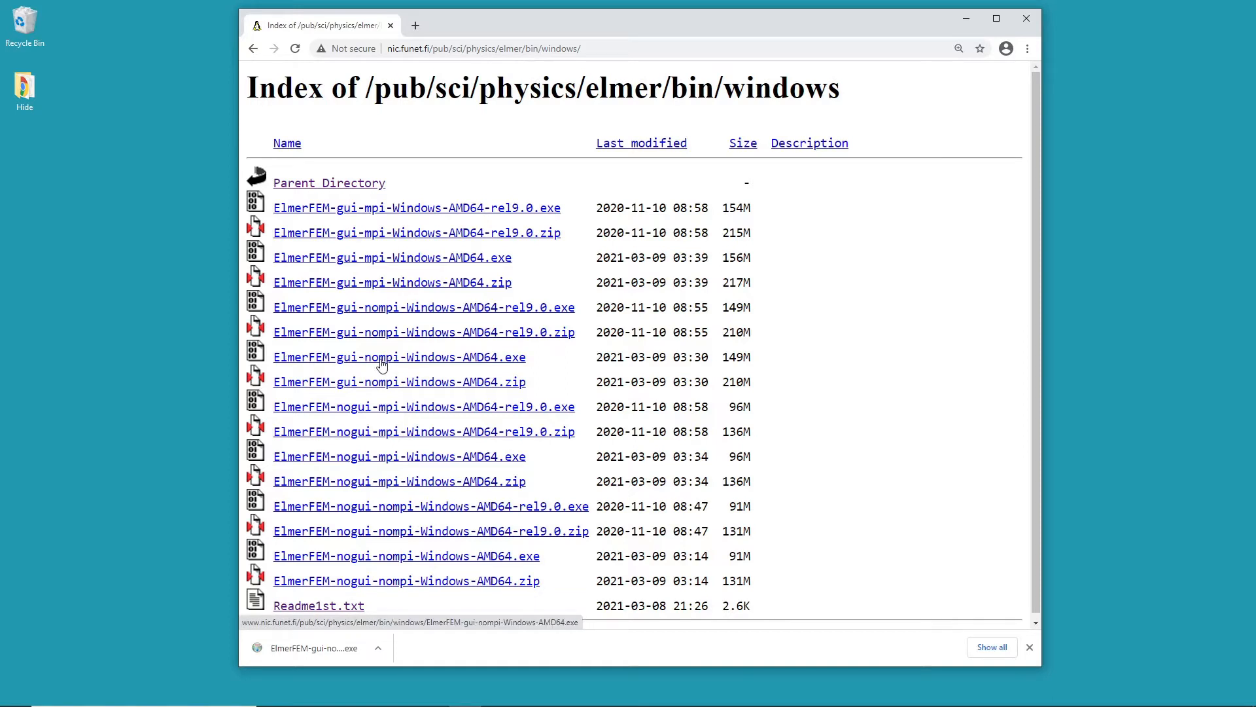
{"action": "left_click", "coordinate": [439, 359]}
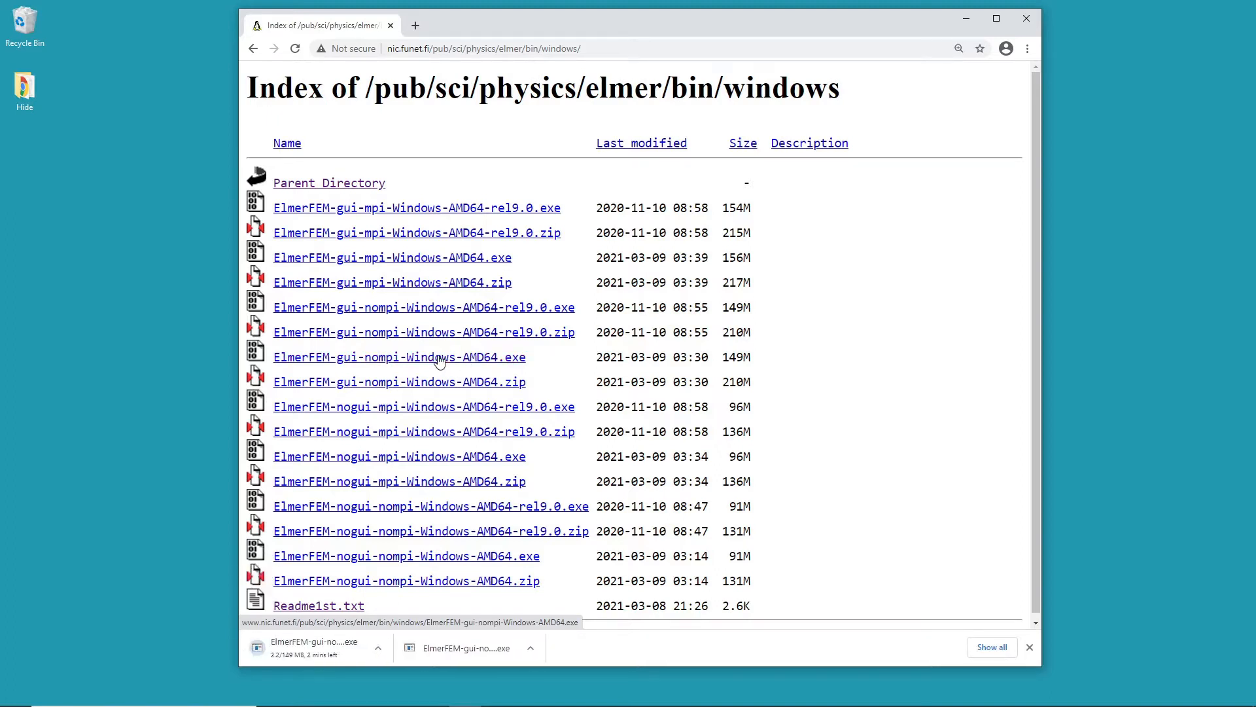
Show the download in its folder and launch the already downloaded ElmerFEM-gui-nompi-Windows-AMD64 application to start the Elmer setup
{"action": "left_click", "coordinate": [377, 648]}
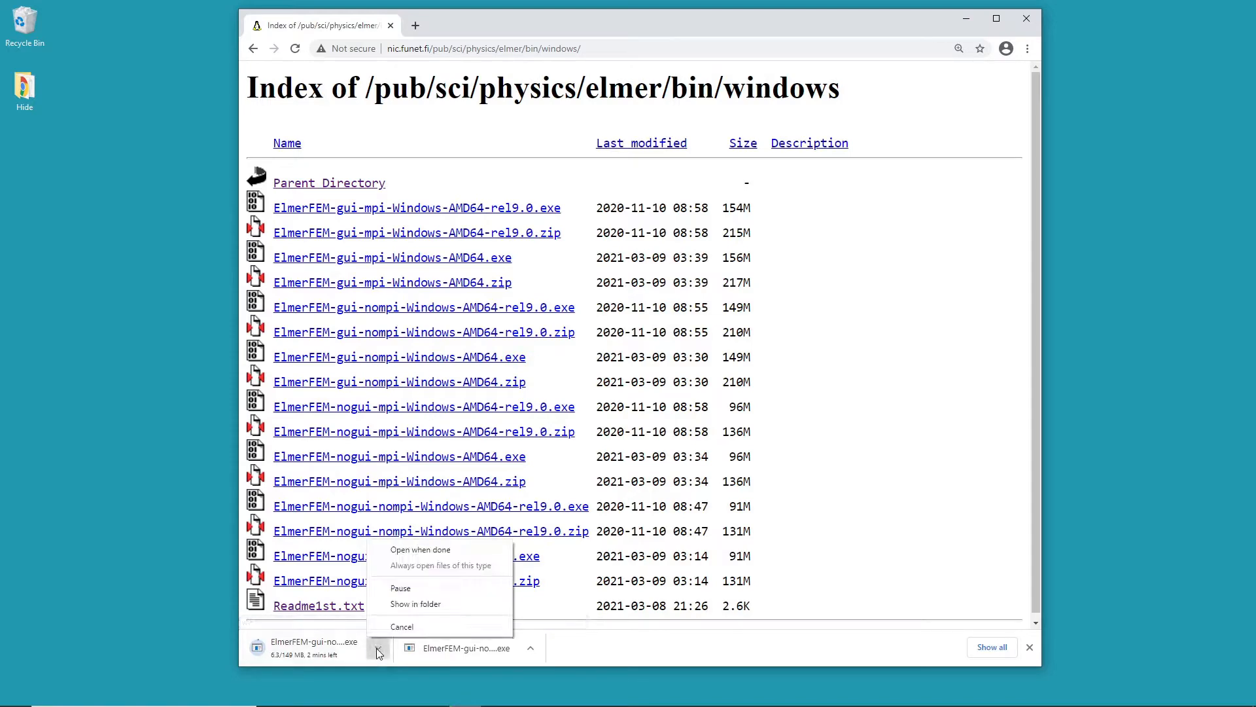
{"action": "left_click", "coordinate": [419, 604]}
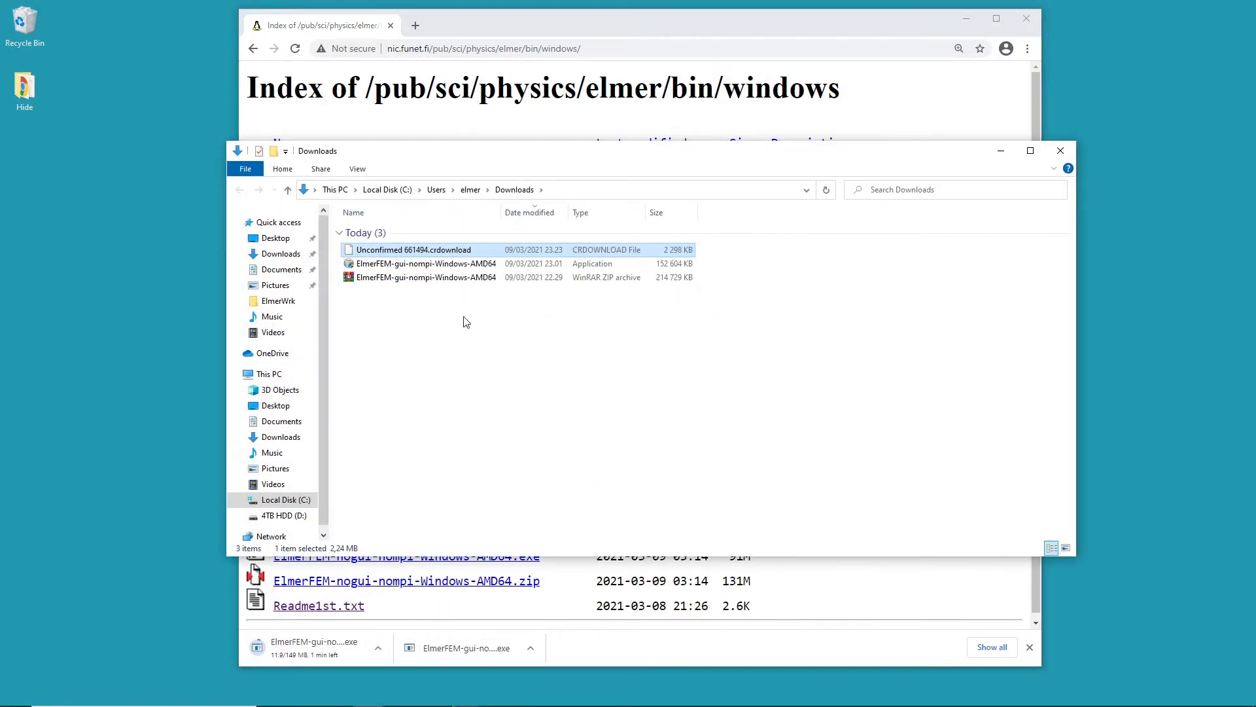
{"action": "left_click", "coordinate": [430, 265]}
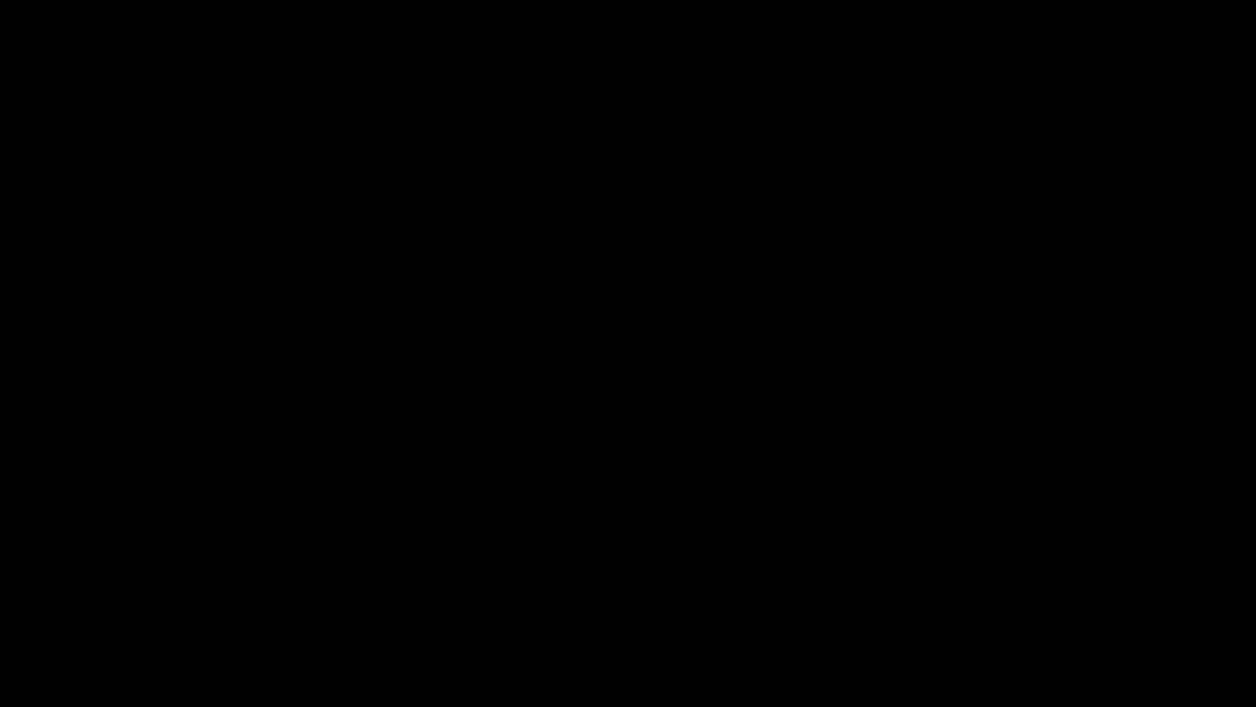
{"action": "left_click", "coordinate": [567, 444]}
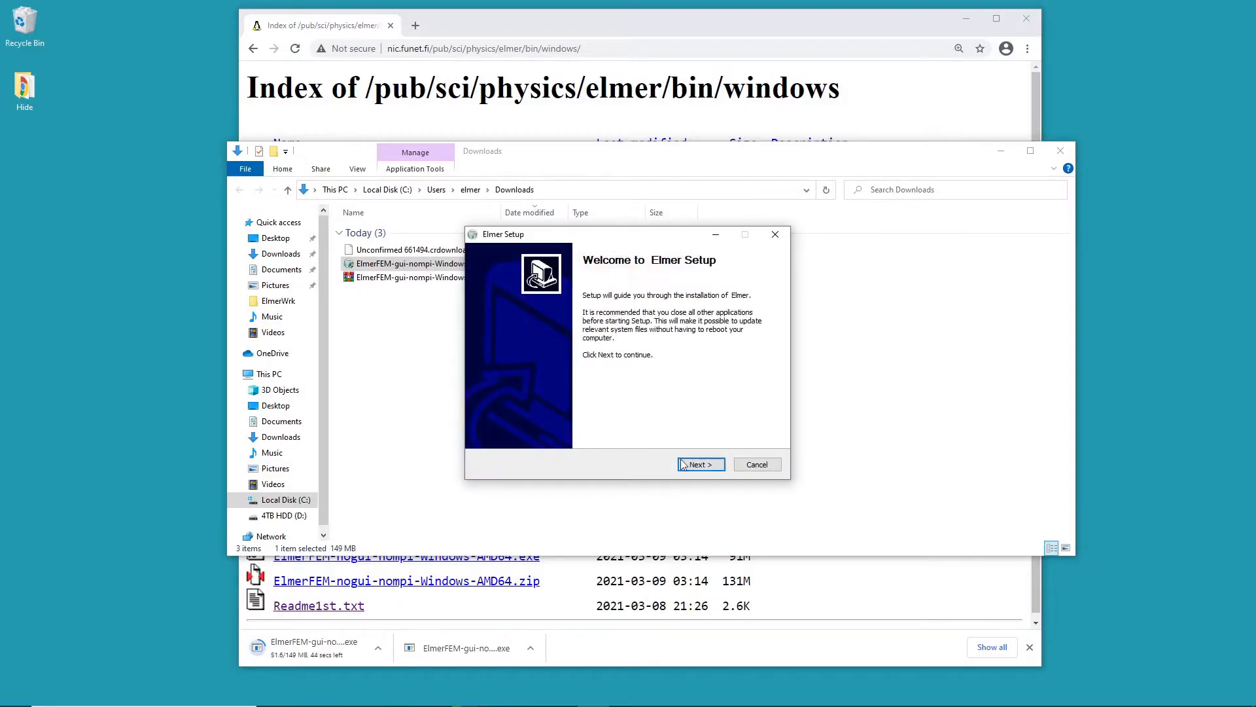
Accept the Elmer license agreement and choose to add Elmer to the system PATH for the current user
{"action": "left_click", "coordinate": [701, 466]}
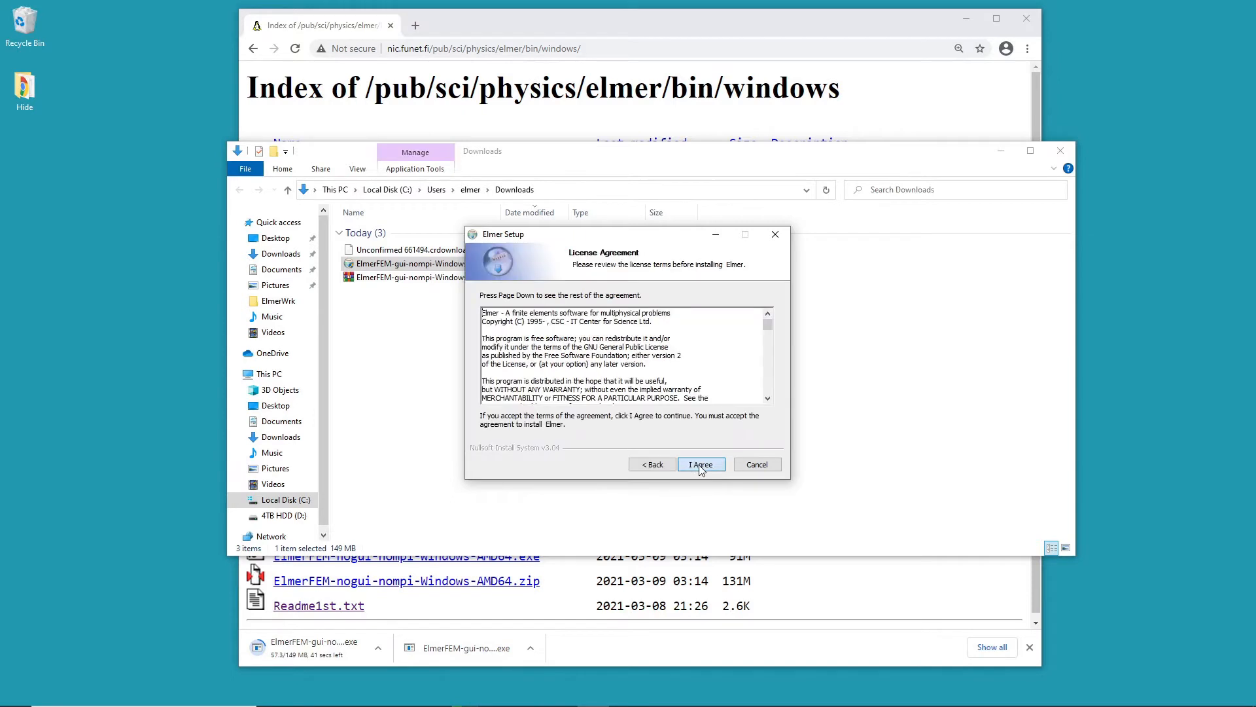
{"action": "left_click", "coordinate": [701, 466]}
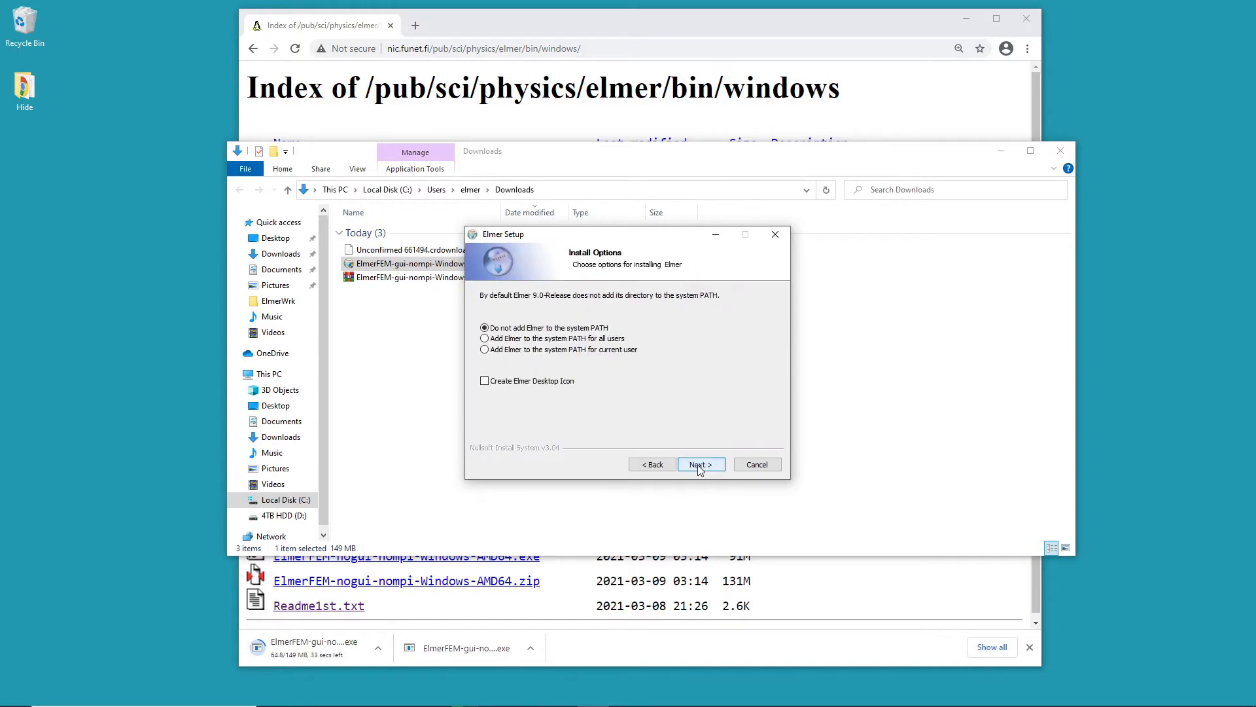
{"action": "left_click", "coordinate": [484, 338]}
{"action": "left_click", "coordinate": [484, 351]}
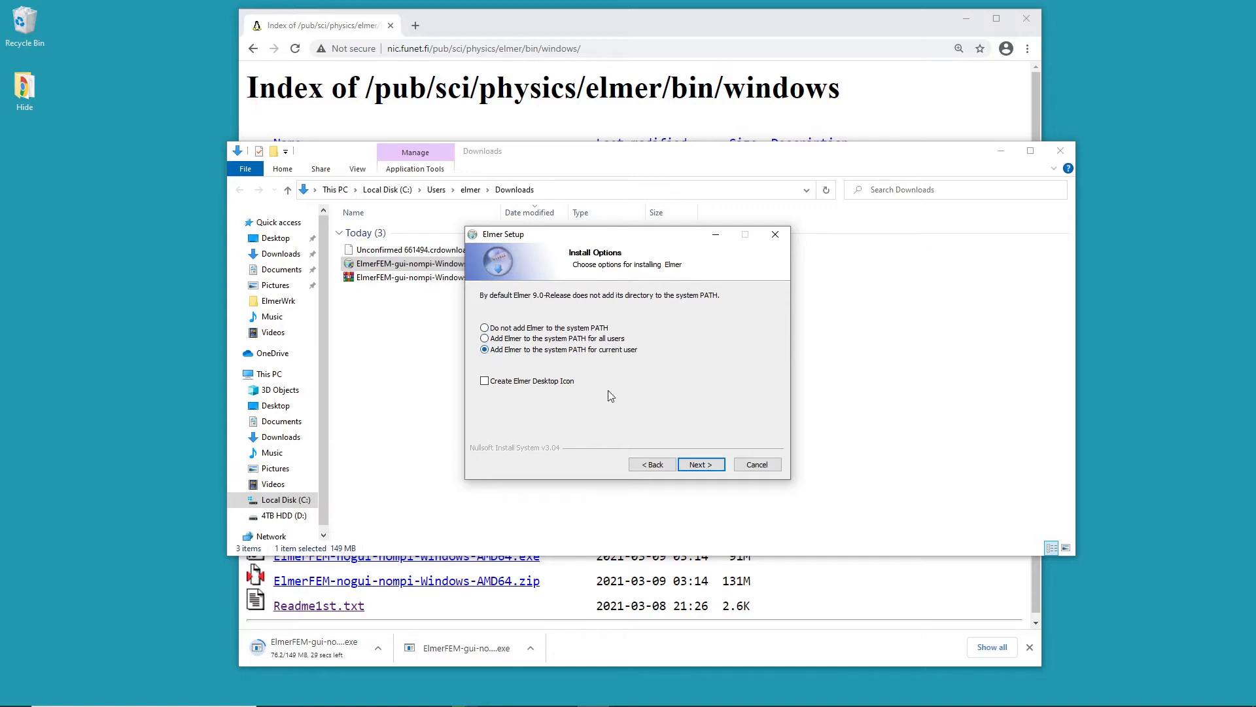
{"action": "left_click", "coordinate": [711, 467]}
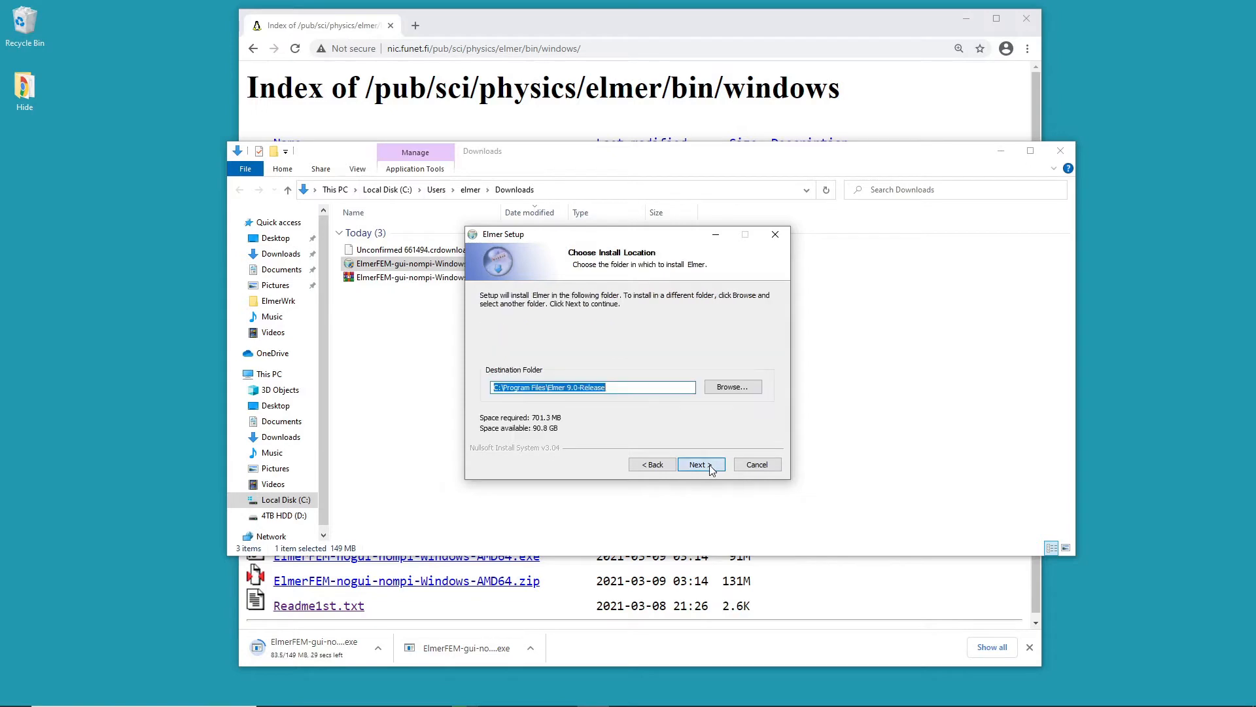
Set the destination folder to D:\Program Files\Elmer 9.0-Release and install with ElmerGUI, ElmerGUI samples and gfortran 9.2.0 included
{"action": "left_click", "coordinate": [503, 387]}
{"action": "key", "text": "BackSpace"}
{"action": "key", "text": "BackSpace"}
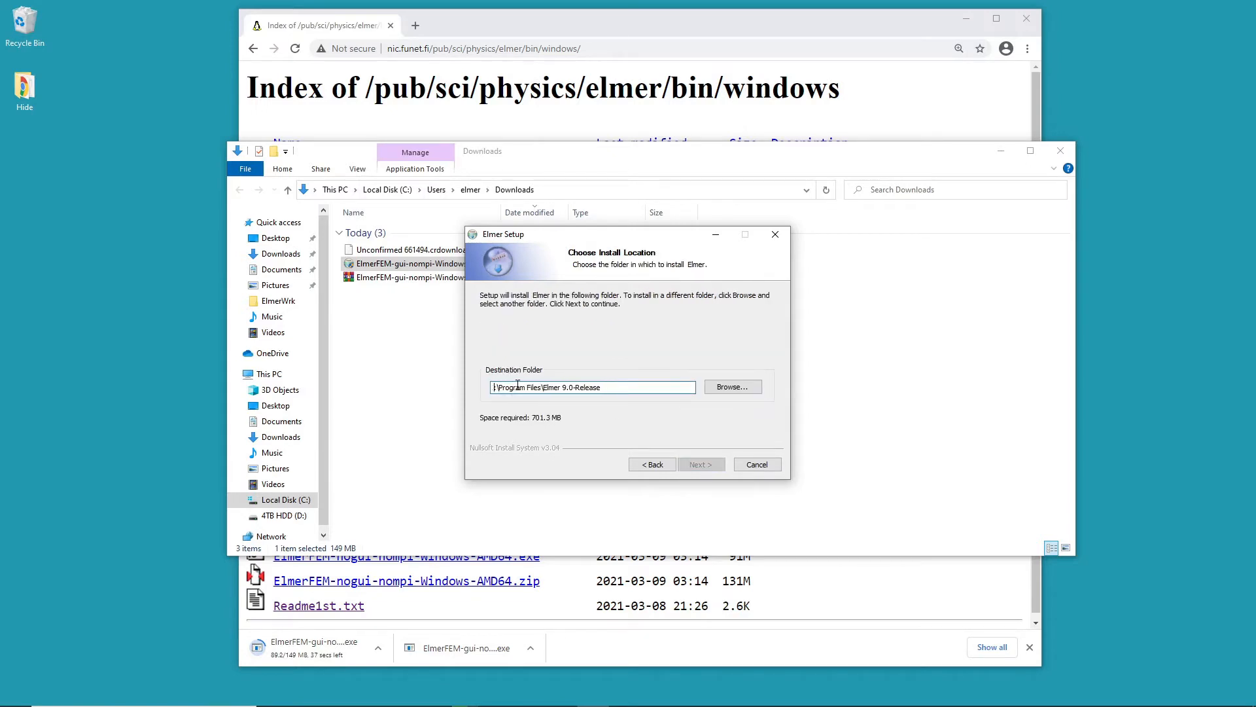
{"action": "type", "text": "D:"}
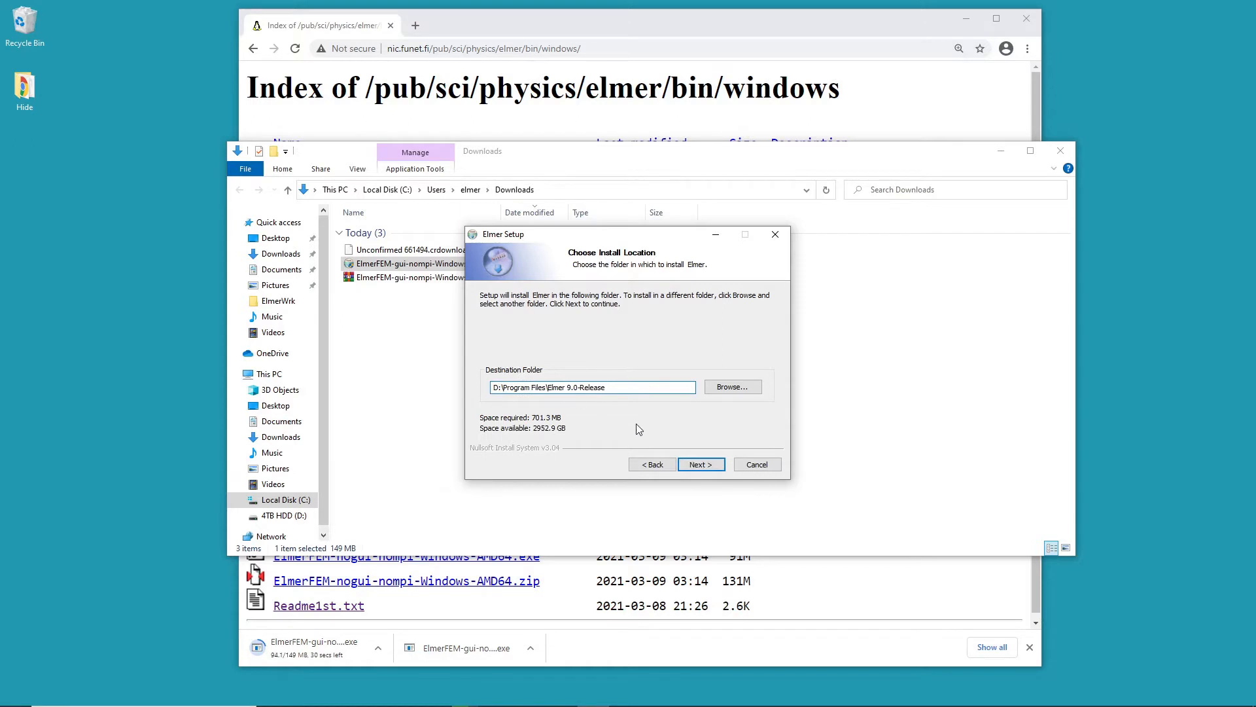
{"action": "left_click", "coordinate": [688, 464]}
{"action": "left_click", "coordinate": [703, 468]}
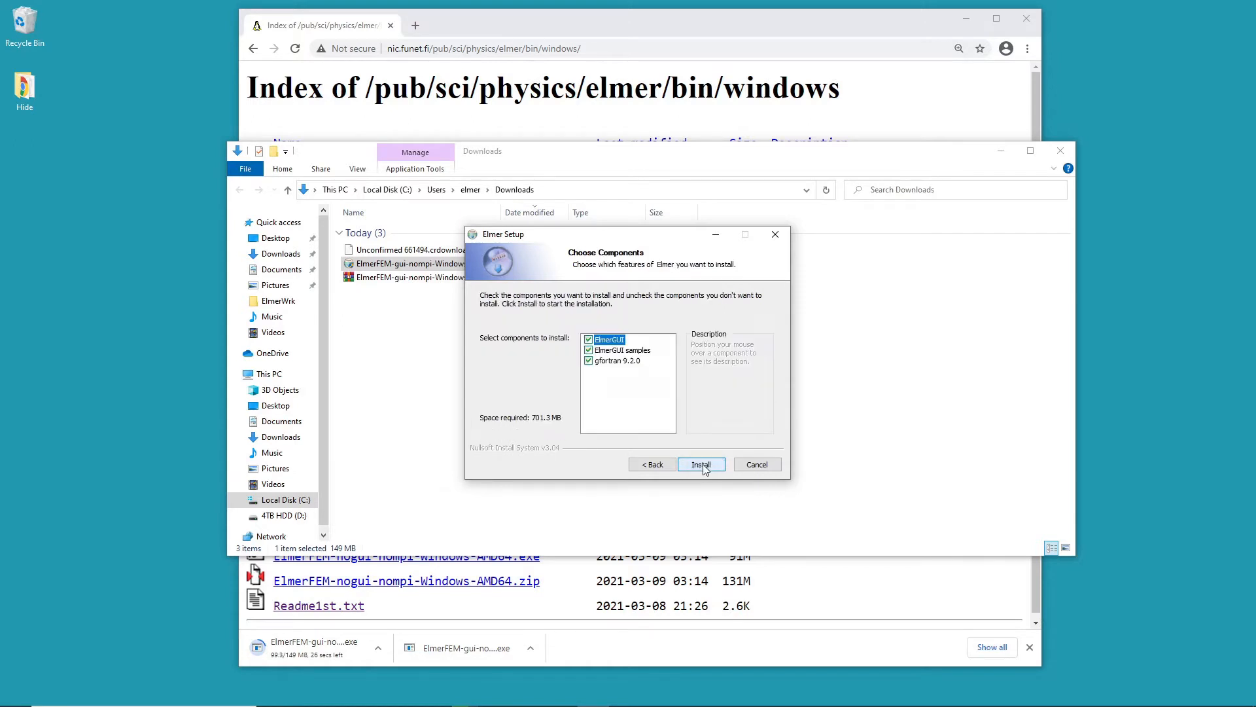
{"action": "left_click", "coordinate": [702, 464]}
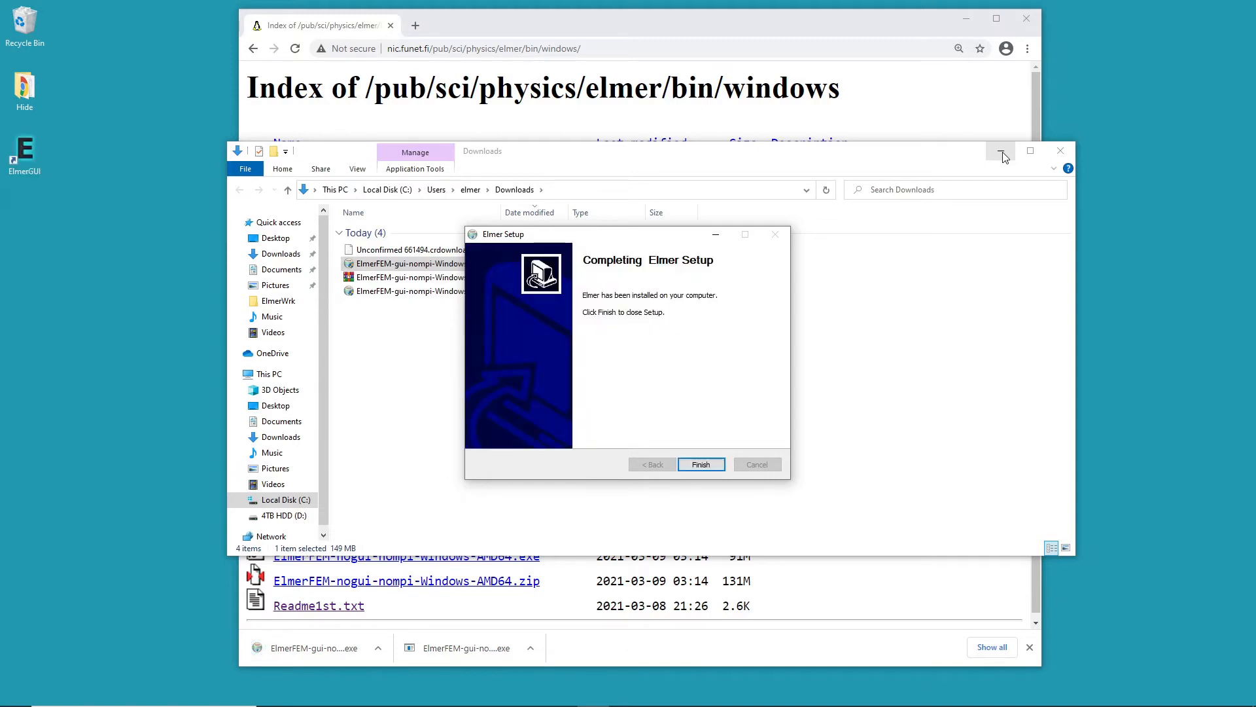
Finish the Elmer setup, minimize the open windows, and launch ElmerGUI from the desktop
{"action": "left_click", "coordinate": [701, 465]}
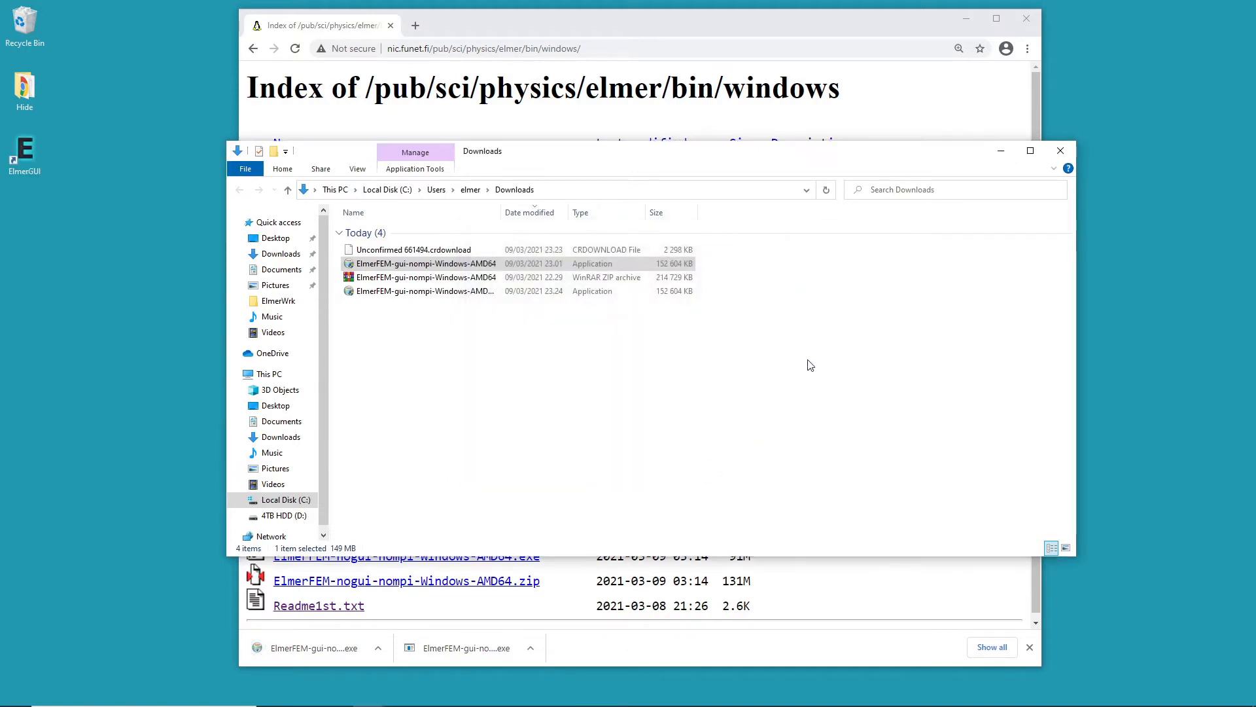
{"action": "left_click", "coordinate": [1003, 152]}
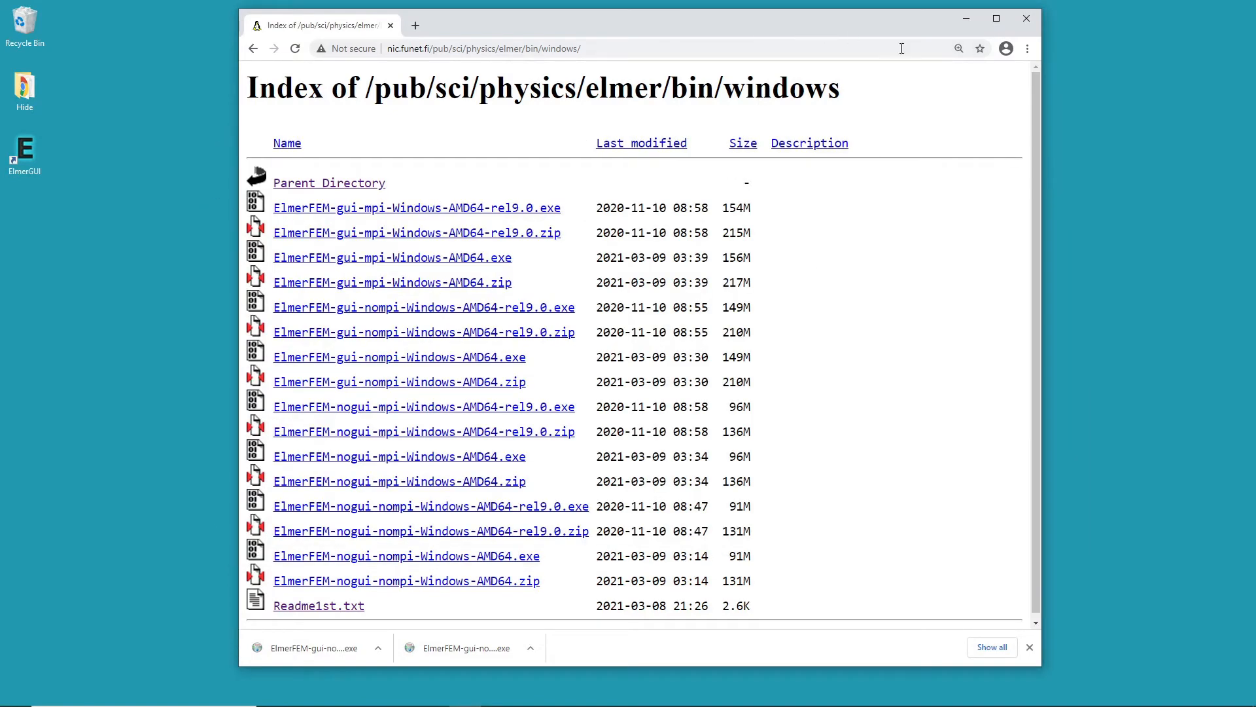
{"action": "left_click", "coordinate": [970, 21]}
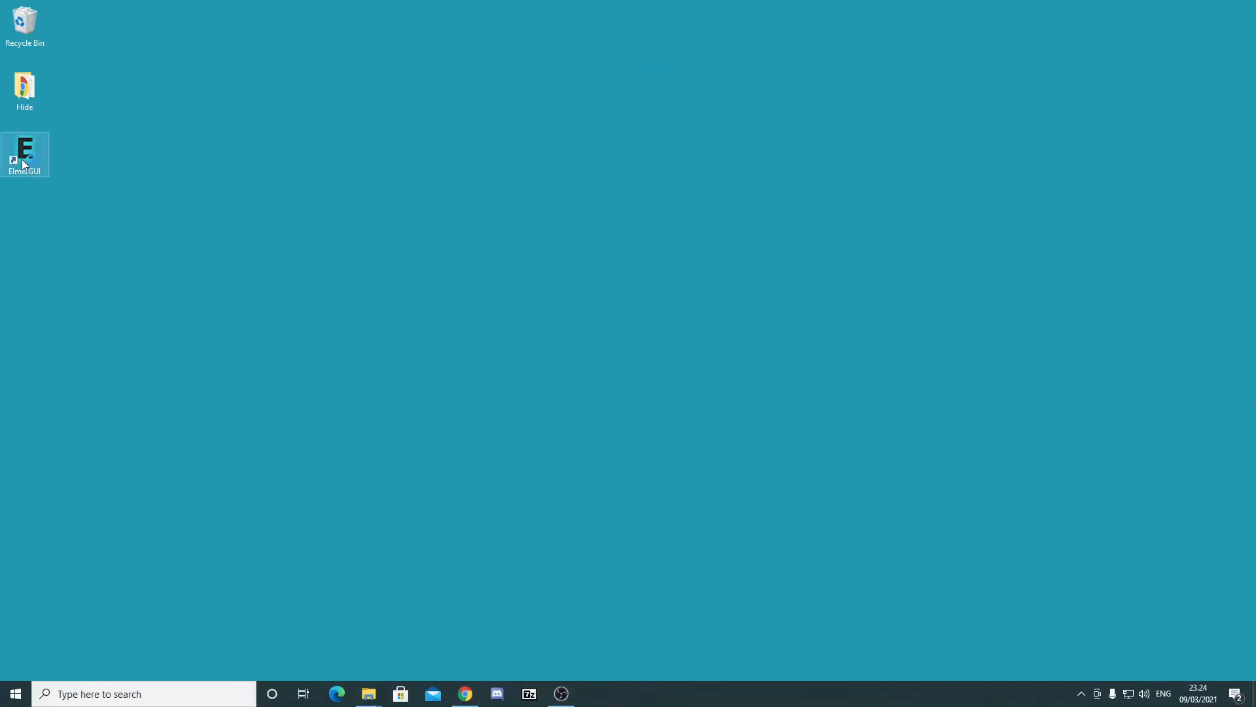
{"action": "double_click", "coordinate": [23, 164]}
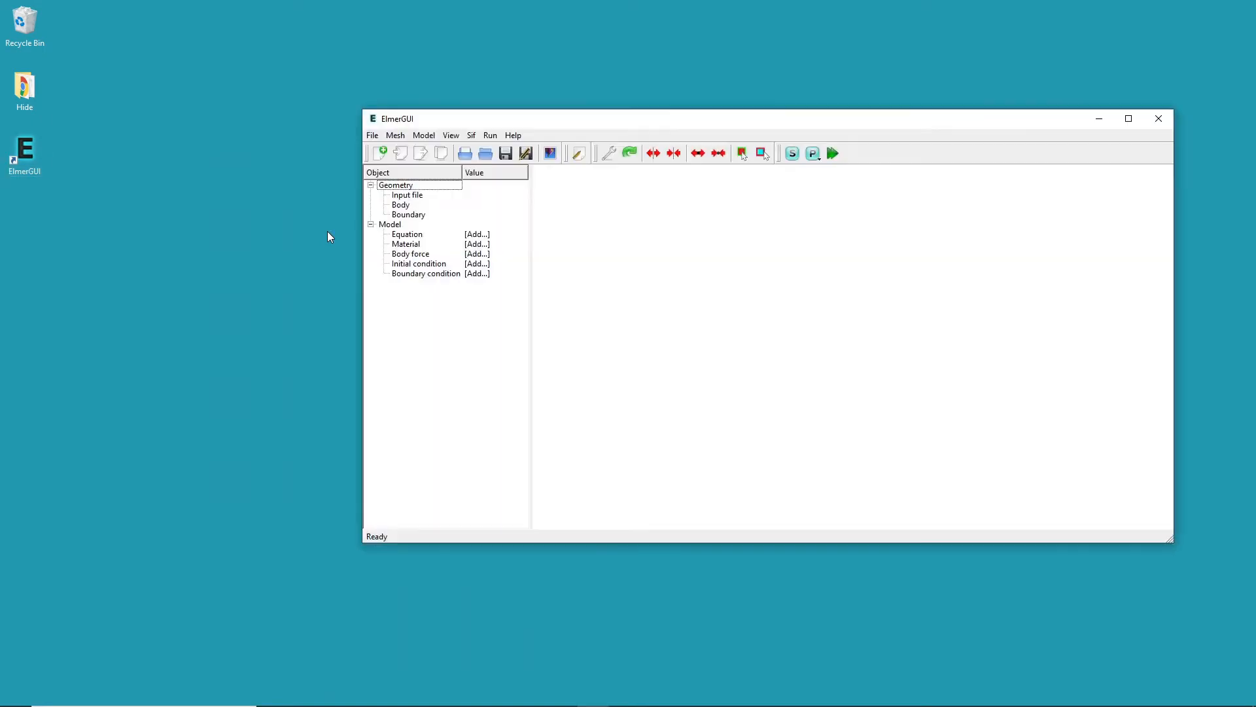
Open the geometry input file winkel.grd from the ElmerWrk folder on drive D
{"action": "left_click", "coordinate": [373, 138]}
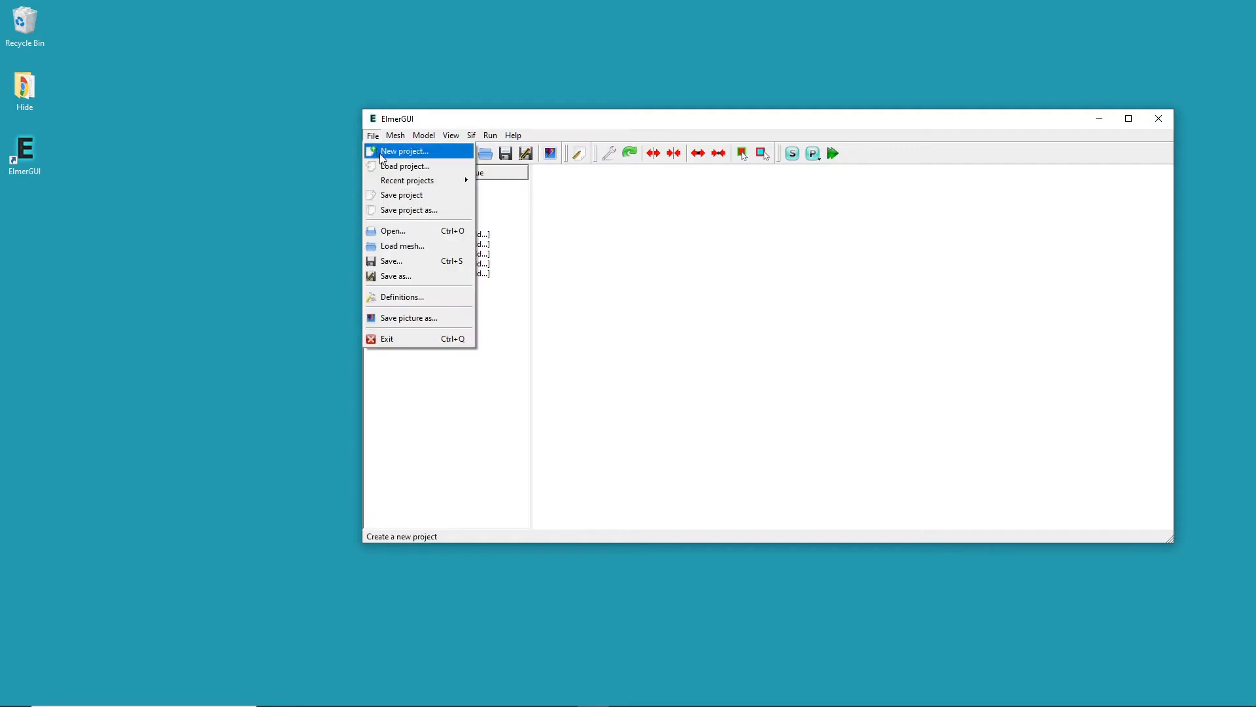
{"action": "left_click", "coordinate": [405, 233]}
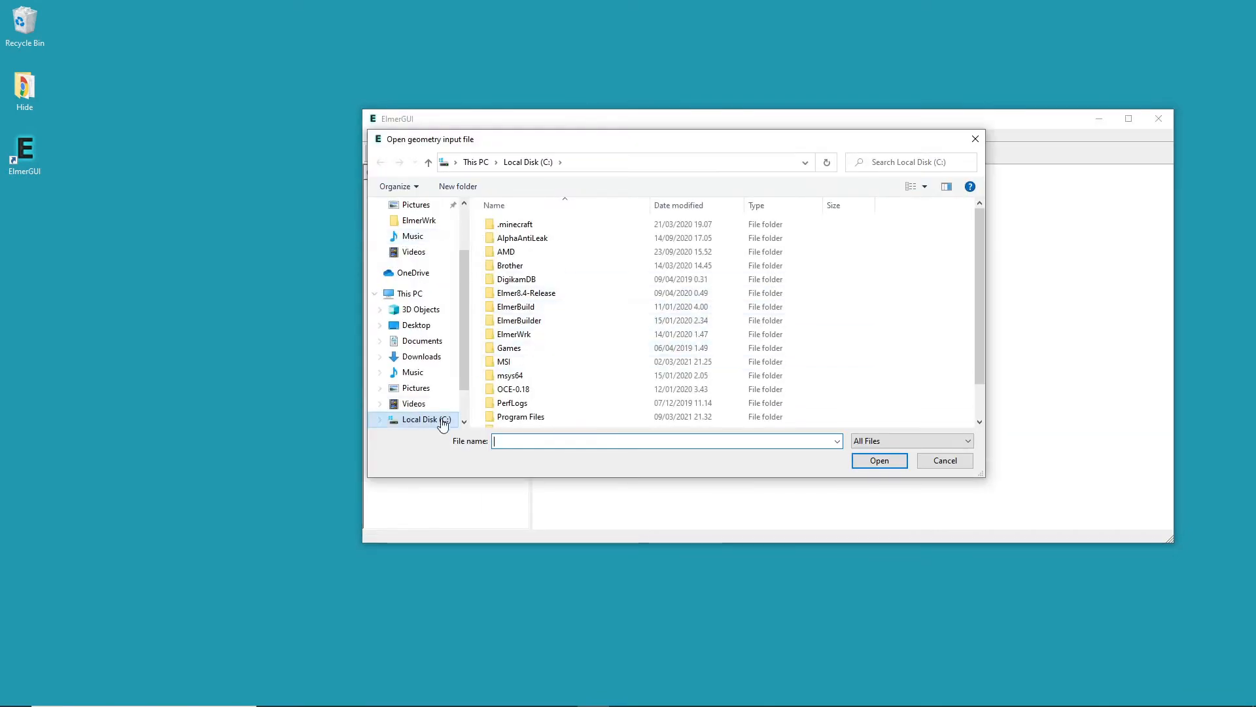
{"action": "left_click", "coordinate": [464, 422]}
{"action": "left_click", "coordinate": [449, 422]}
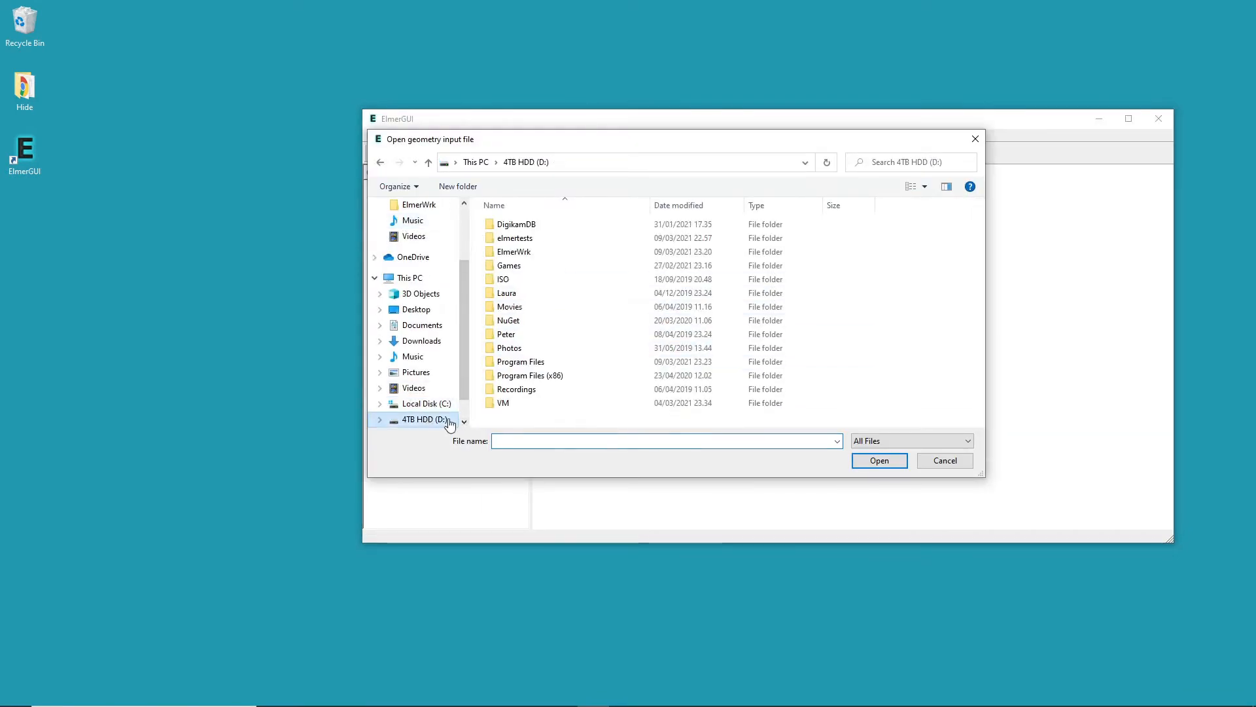
{"action": "double_click", "coordinate": [516, 253]}
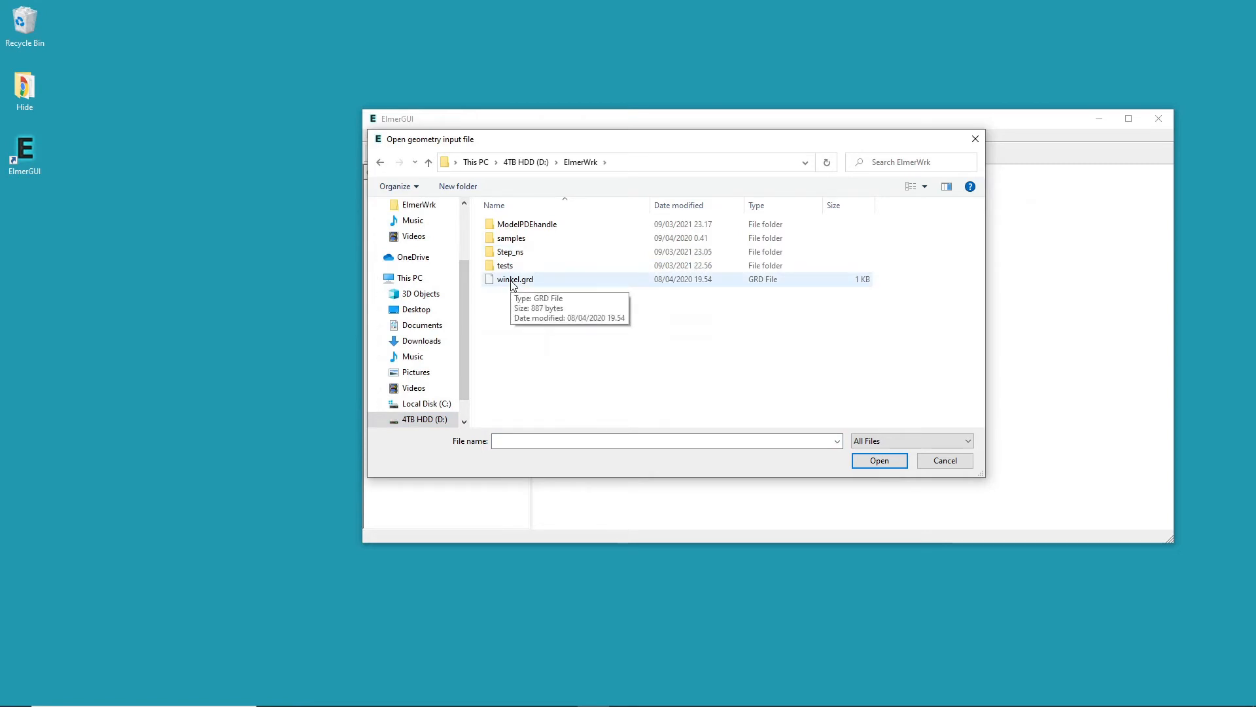
{"action": "left_click", "coordinate": [513, 280]}
{"action": "left_click", "coordinate": [879, 460]}
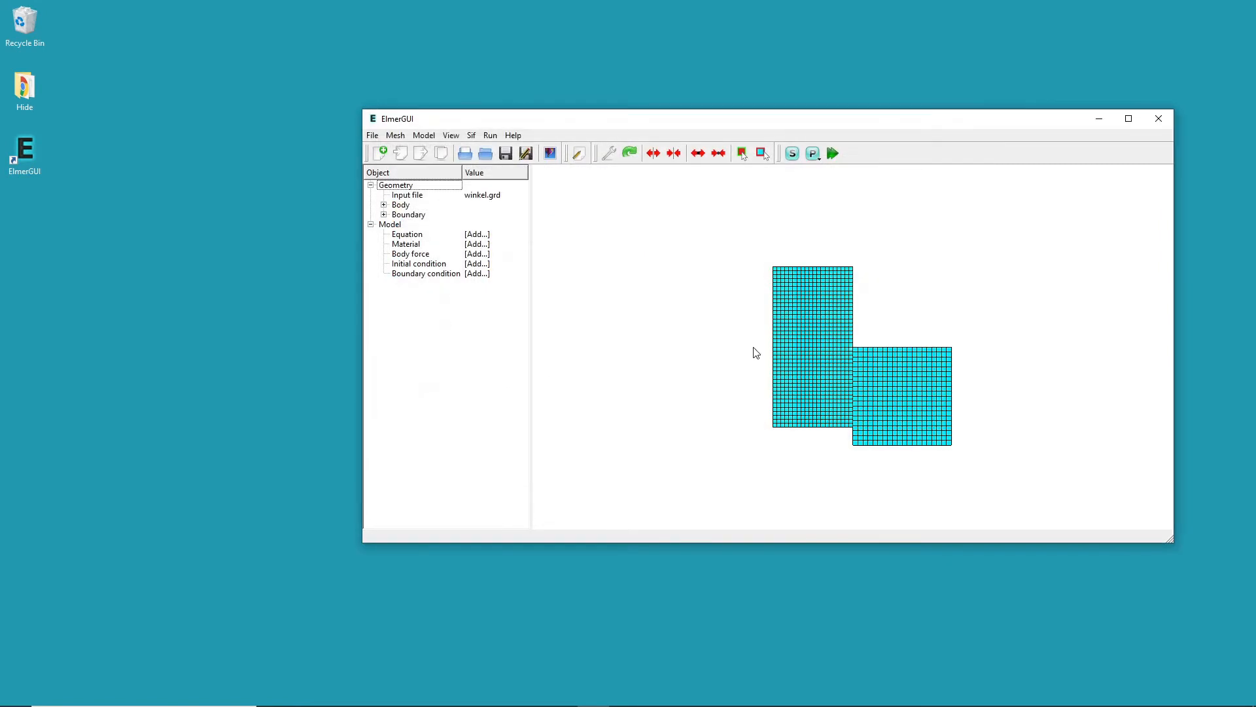
Add an equation set named Equation 1 with the Heat Equation active and apply it to Body Property 1
{"action": "left_click_drag", "start_coordinate": [752, 353], "coordinate": [864, 257]}
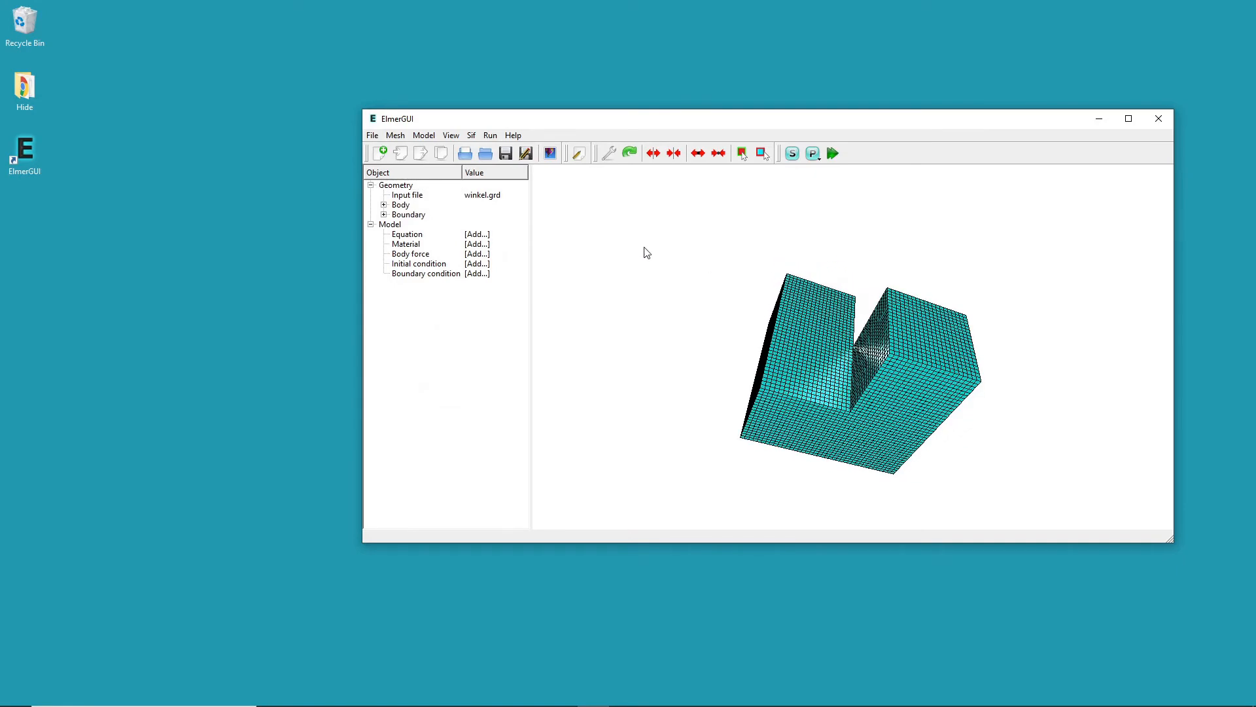
{"action": "left_click", "coordinate": [425, 135]}
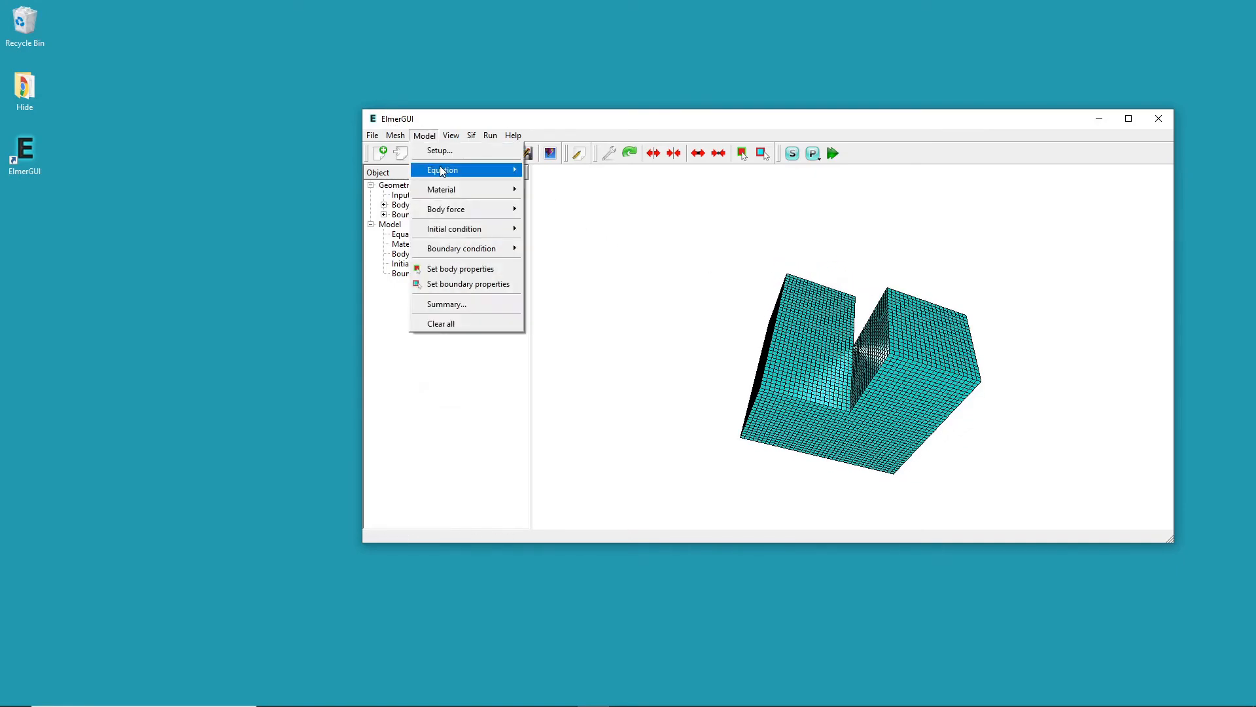
{"action": "mouse_move", "coordinate": [480, 168]}
{"action": "left_click", "coordinate": [554, 170]}
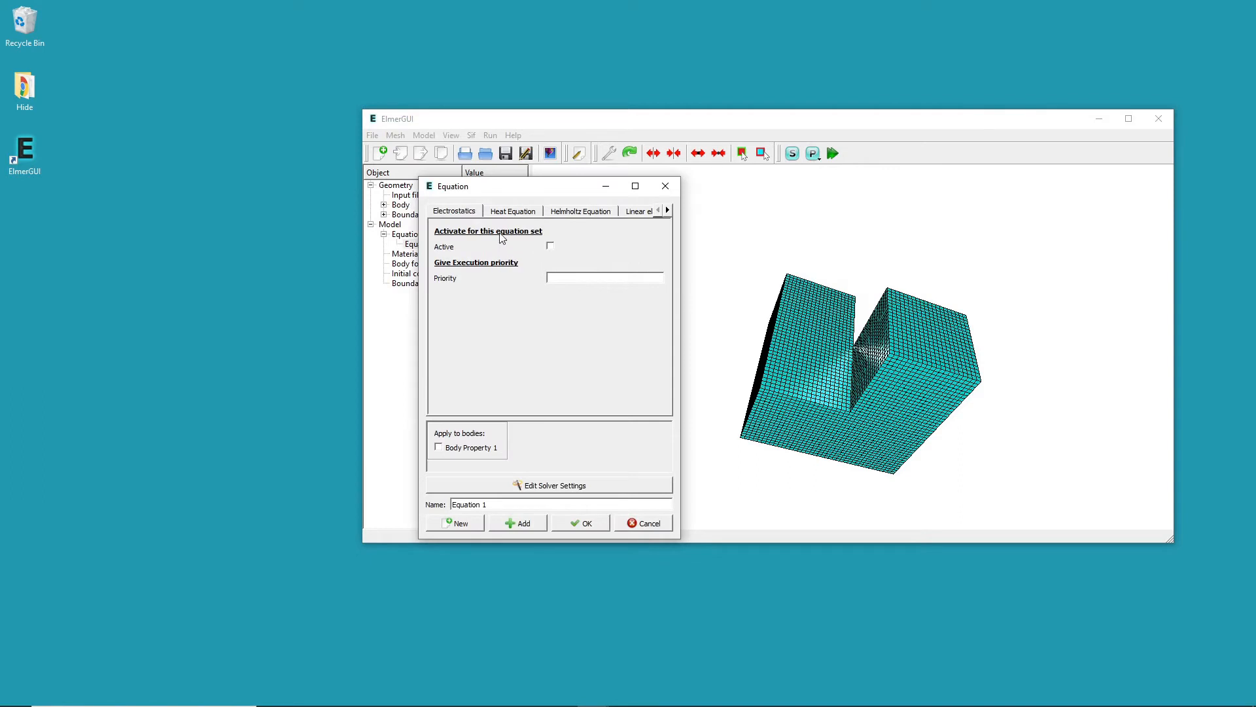
{"action": "left_click", "coordinate": [510, 213]}
{"action": "left_click", "coordinate": [551, 246]}
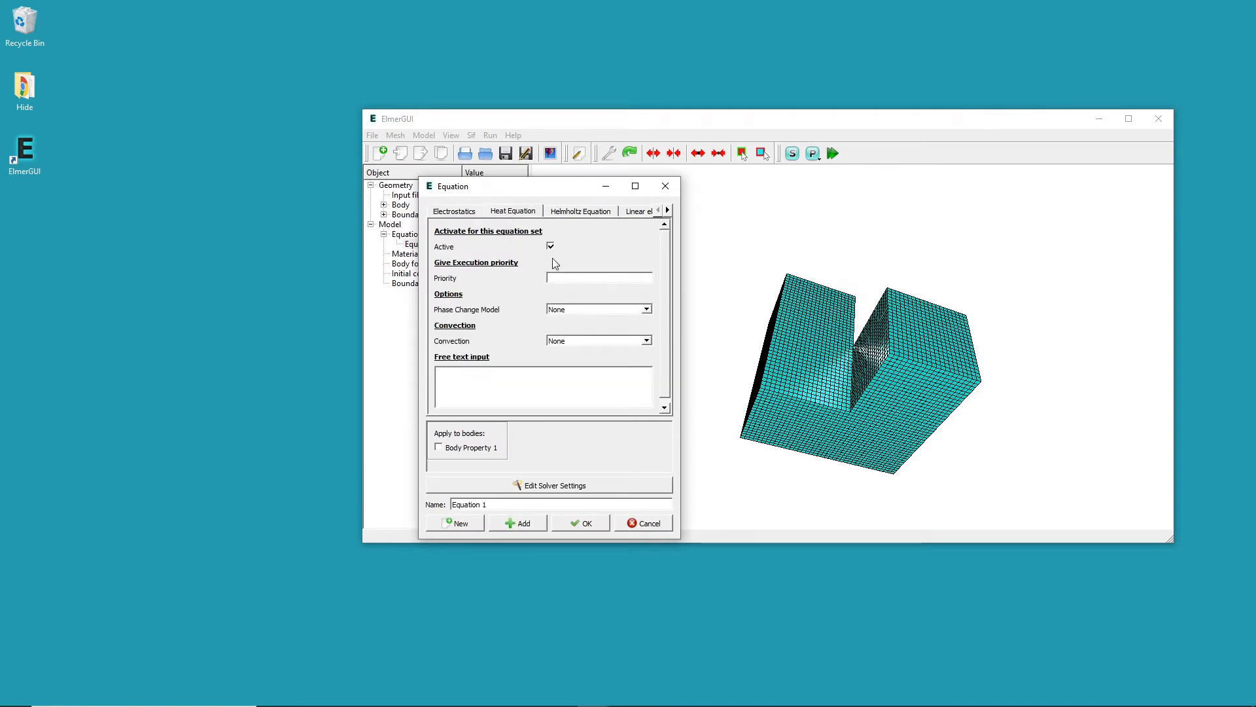
{"action": "left_click", "coordinate": [438, 447]}
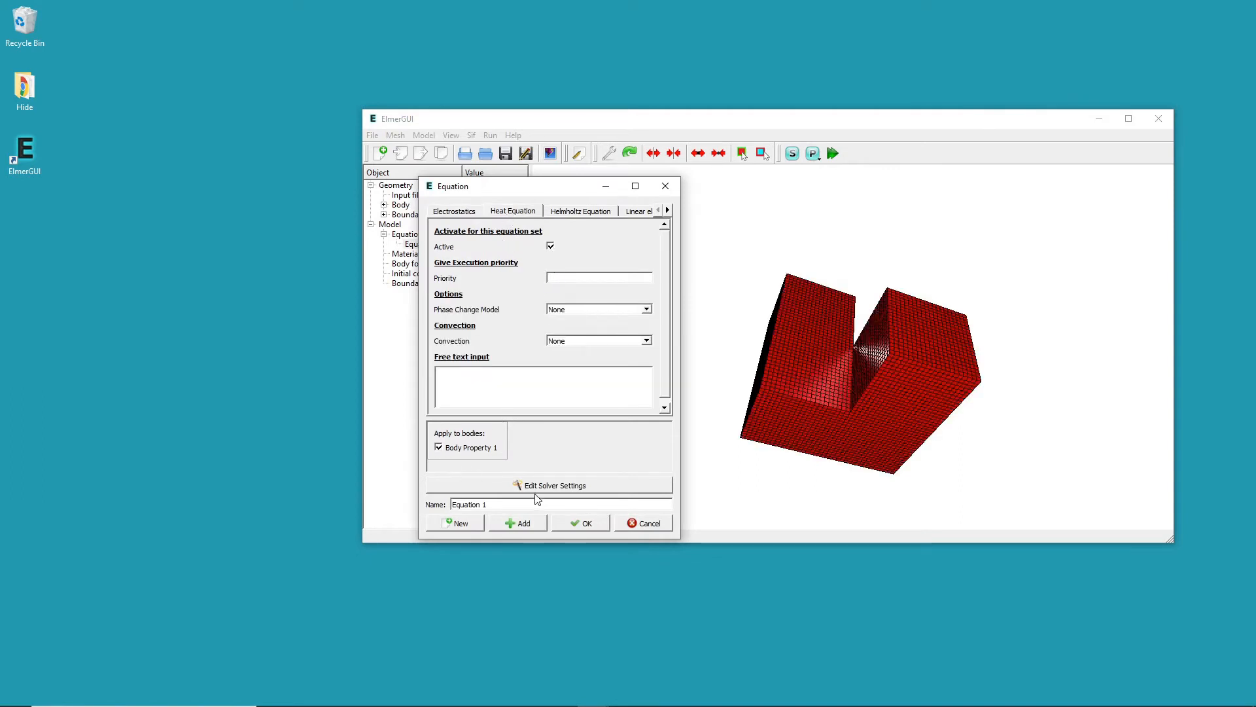
{"action": "left_click", "coordinate": [516, 525]}
{"action": "left_click", "coordinate": [578, 524]}
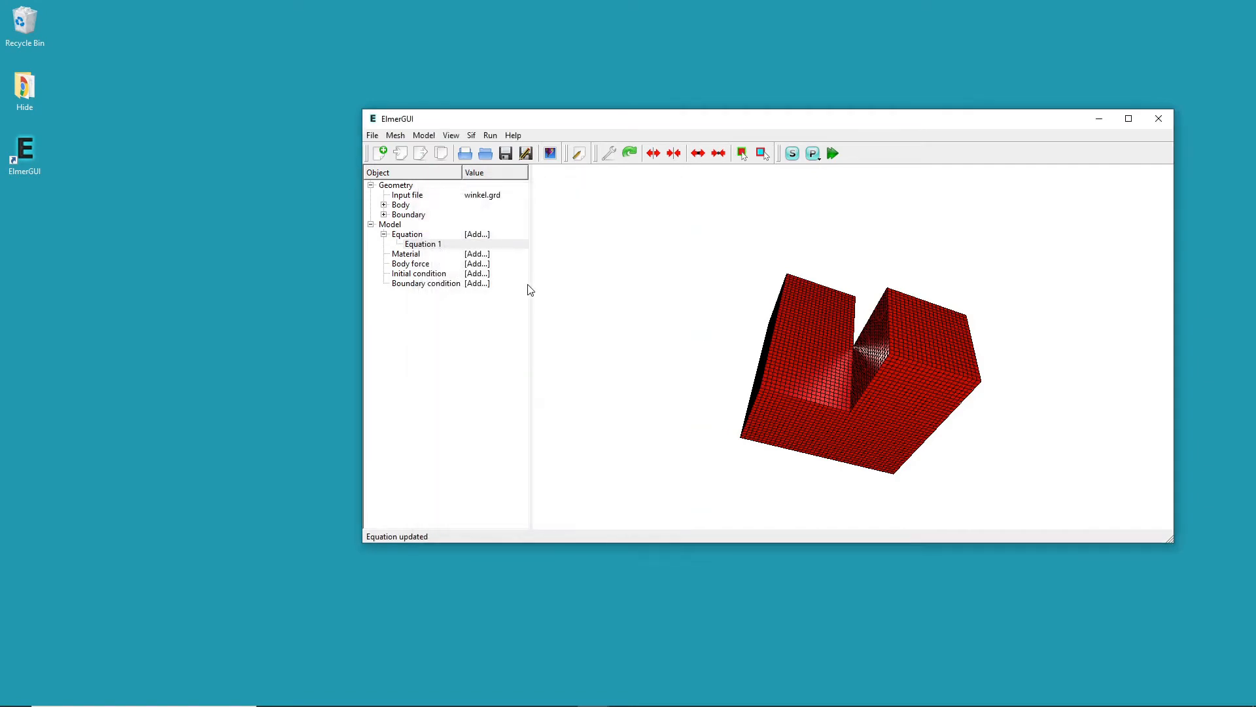
Add the library material Aluminium (generic) to the model and apply it to Body Property 1
{"action": "left_click", "coordinate": [425, 134]}
{"action": "mouse_move", "coordinate": [471, 189]}
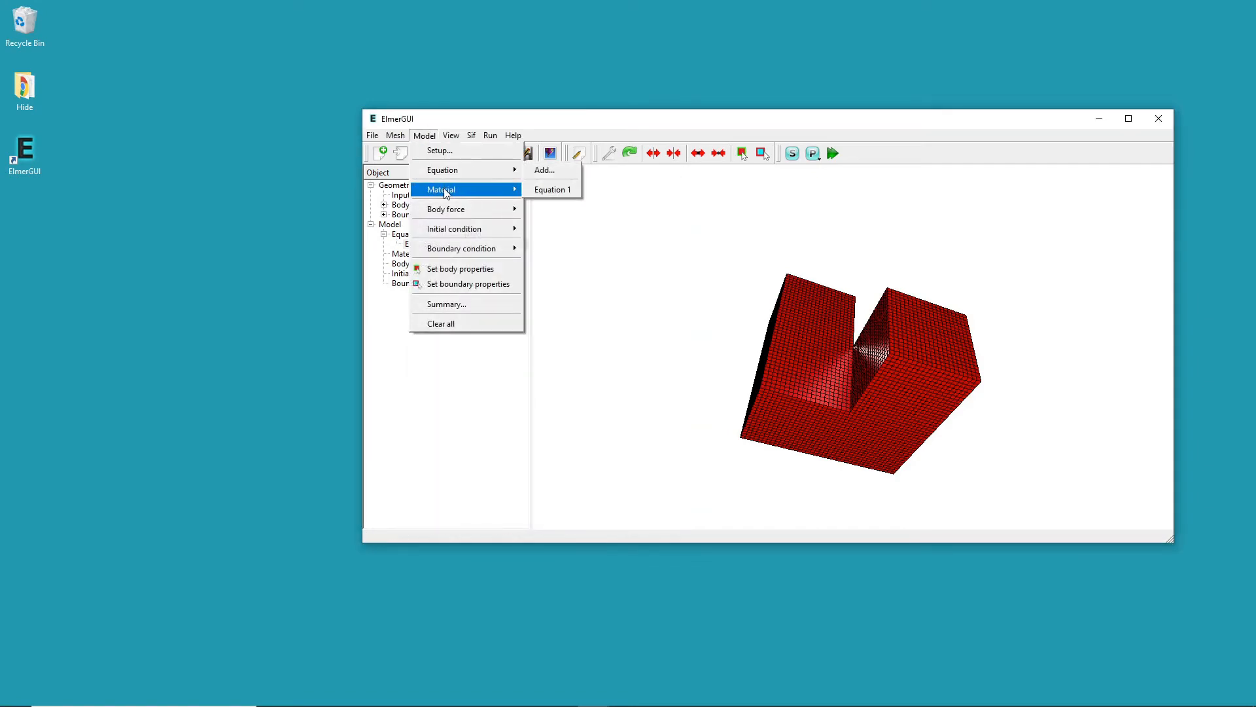
{"action": "left_click", "coordinate": [543, 190]}
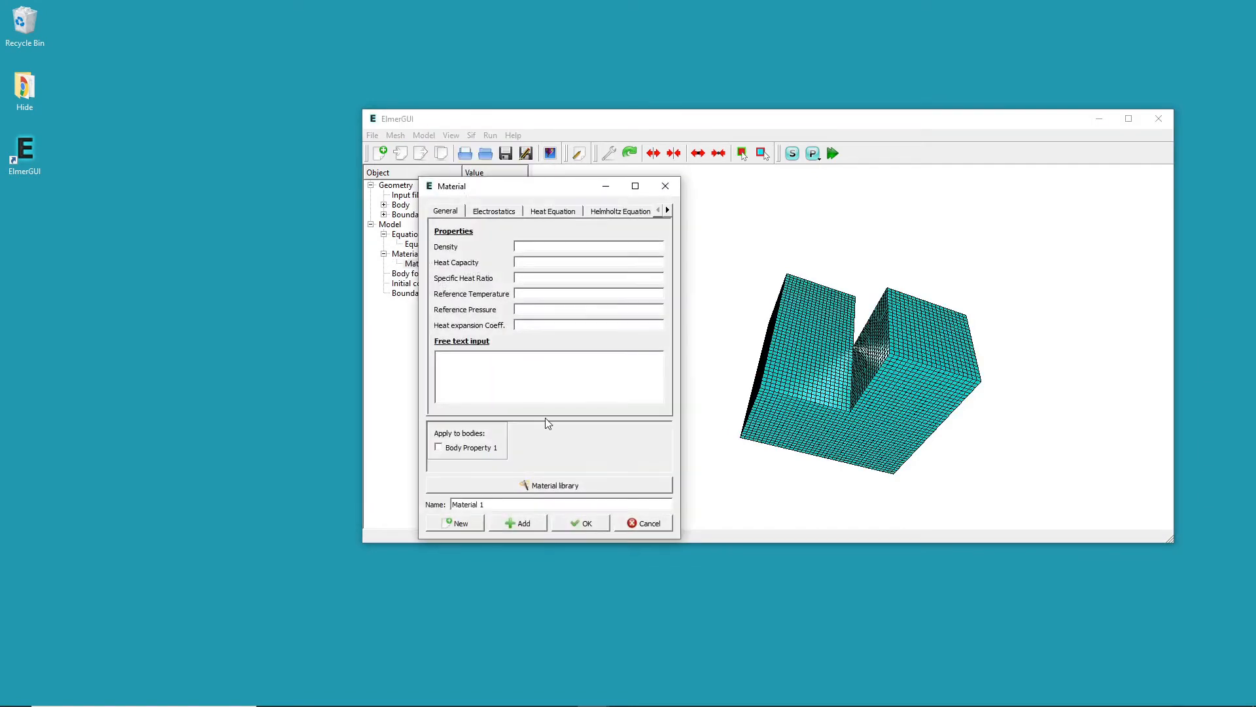
{"action": "left_click", "coordinate": [523, 489]}
{"action": "left_click", "coordinate": [657, 247]}
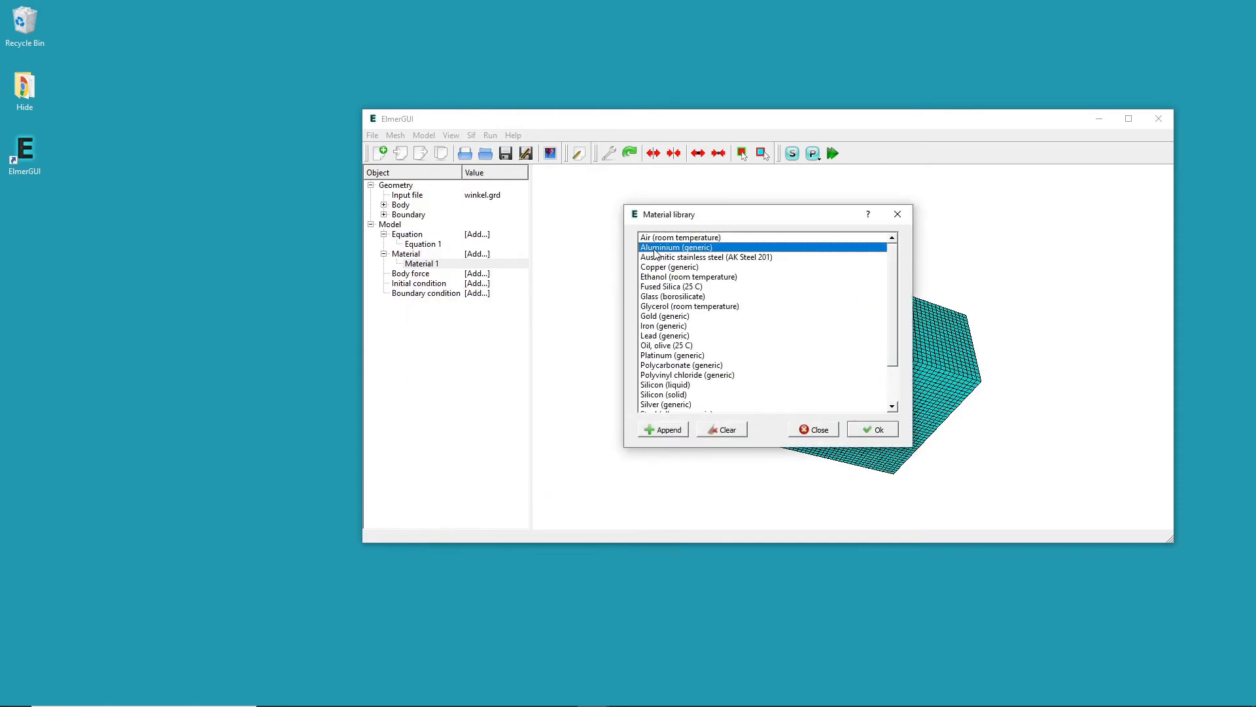
{"action": "left_click", "coordinate": [656, 435]}
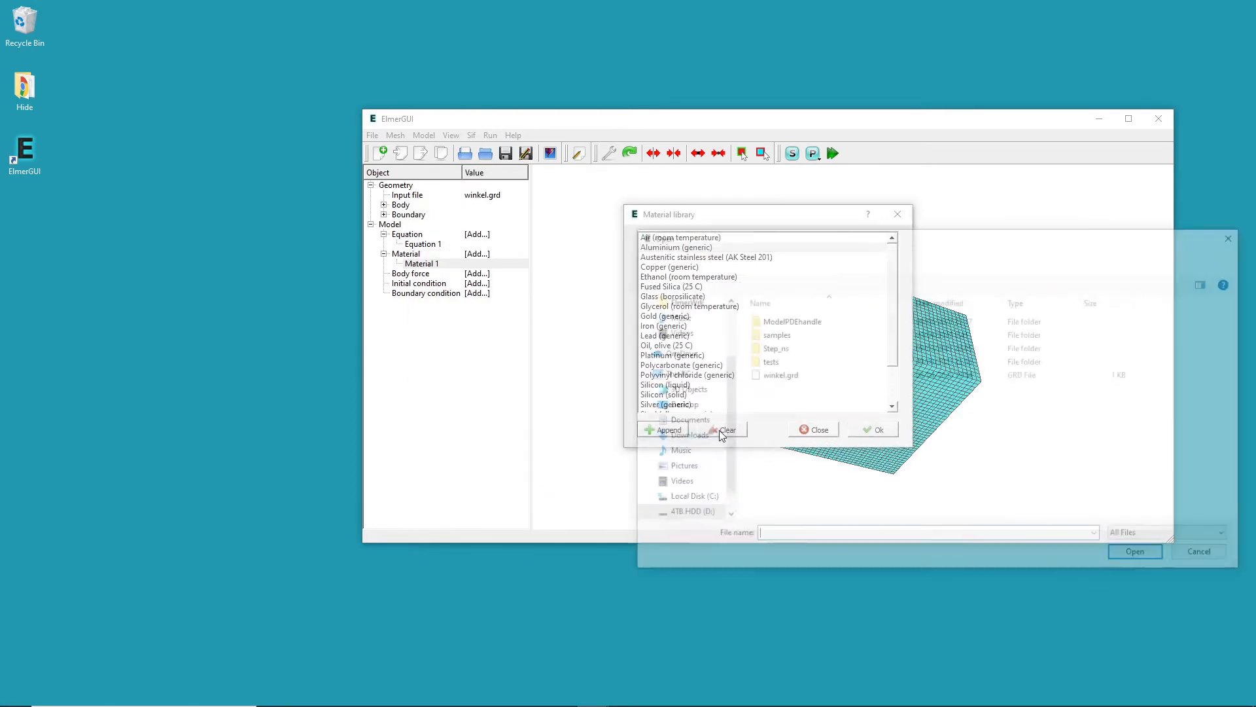
{"action": "left_click", "coordinate": [1206, 557]}
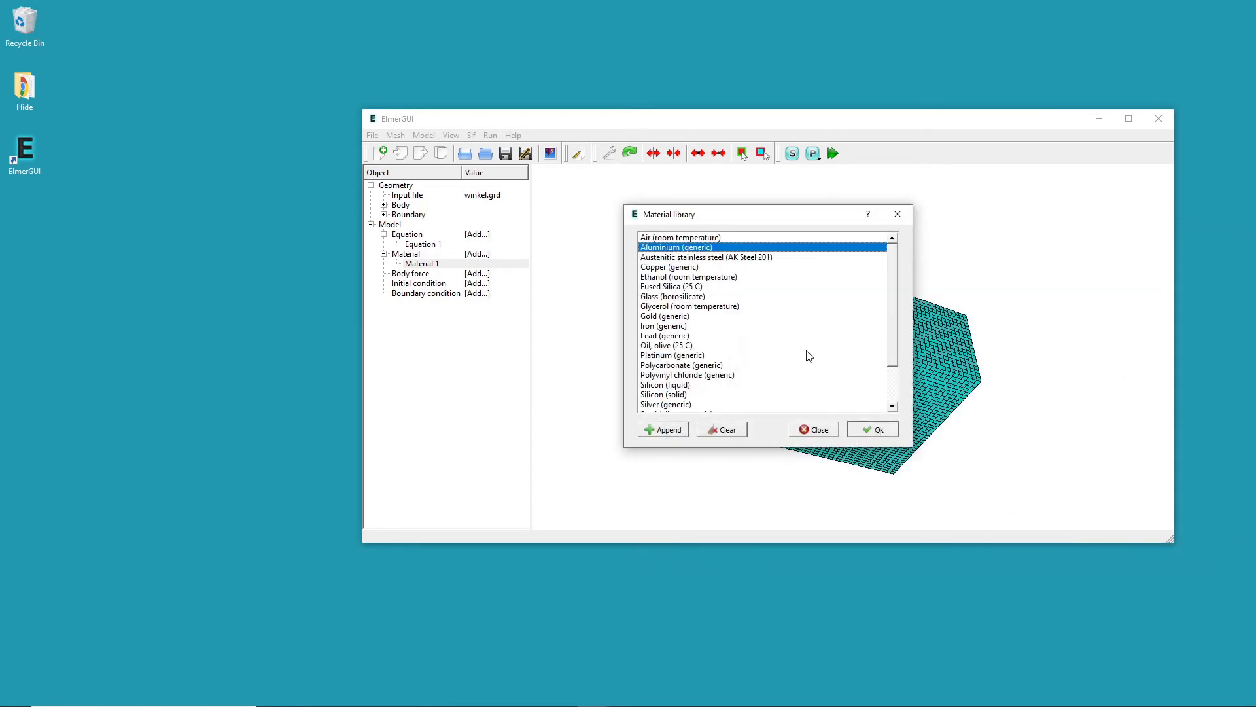
{"action": "left_click", "coordinate": [868, 432]}
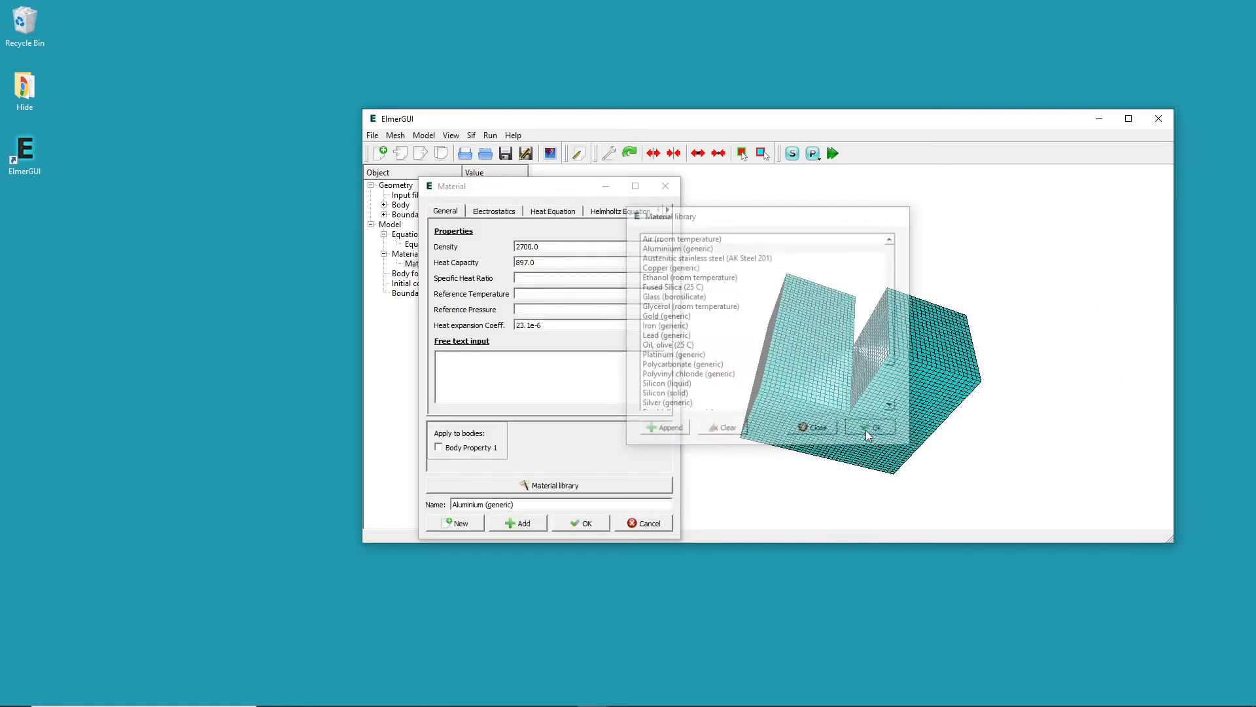
{"action": "left_click", "coordinate": [440, 449]}
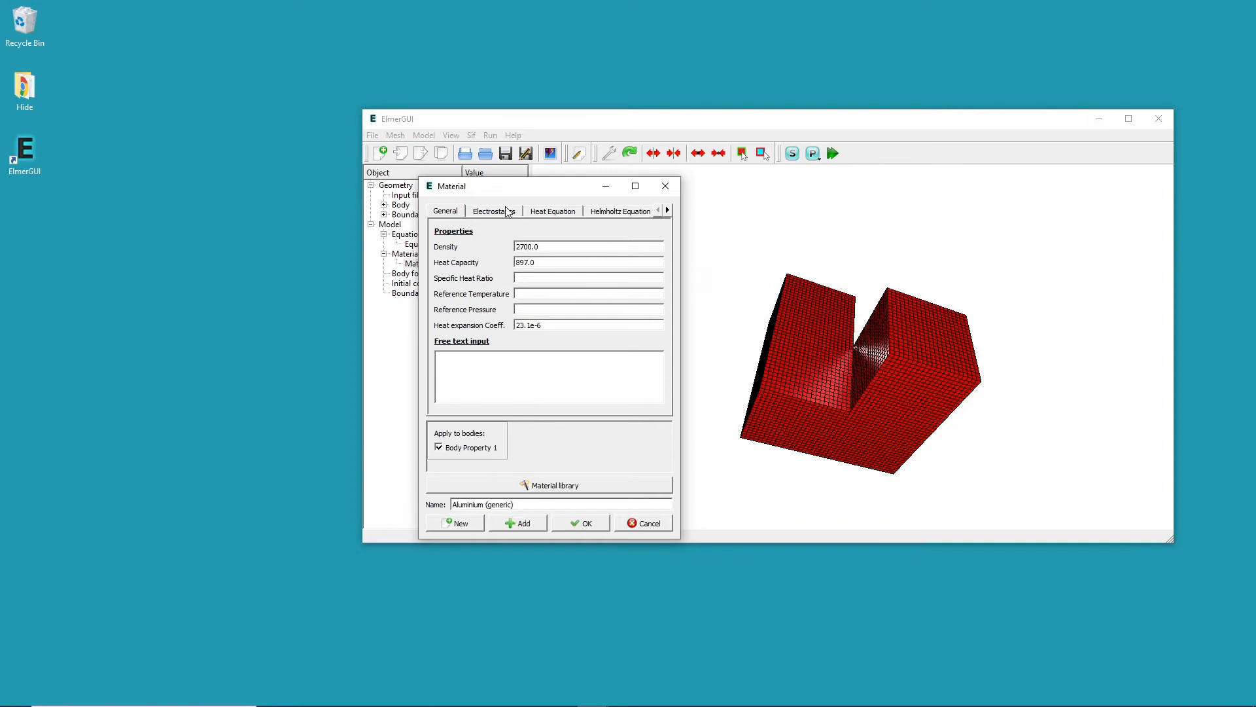
{"action": "left_click", "coordinate": [584, 523]}
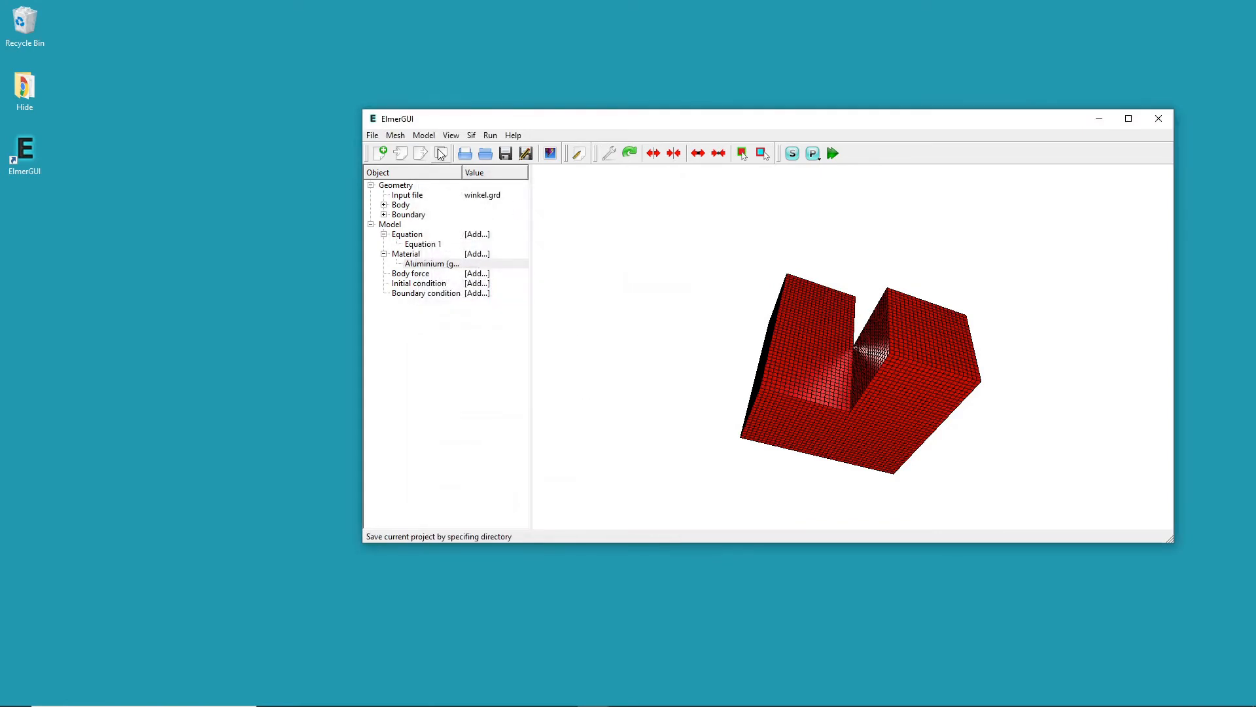
Add a body force with a Heat Equation heat source of 1 and apply it to Body Property 1
{"action": "left_click", "coordinate": [424, 135]}
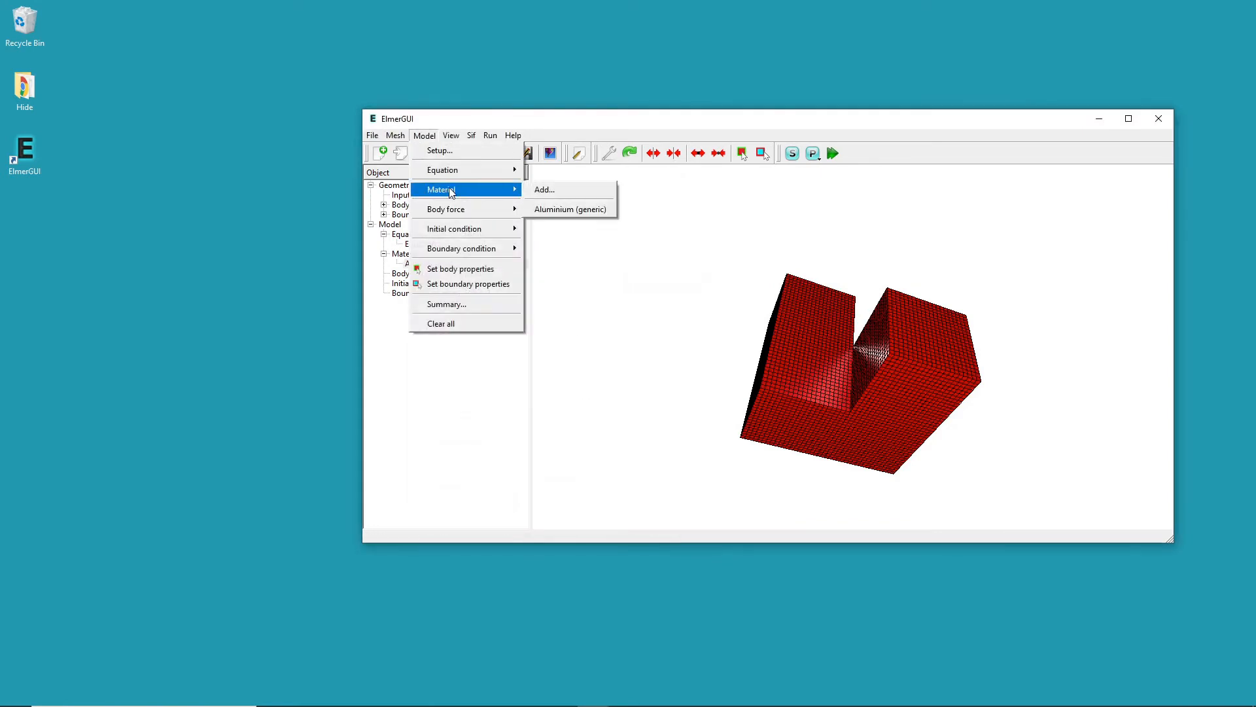
{"action": "mouse_move", "coordinate": [458, 209]}
{"action": "left_click", "coordinate": [543, 210]}
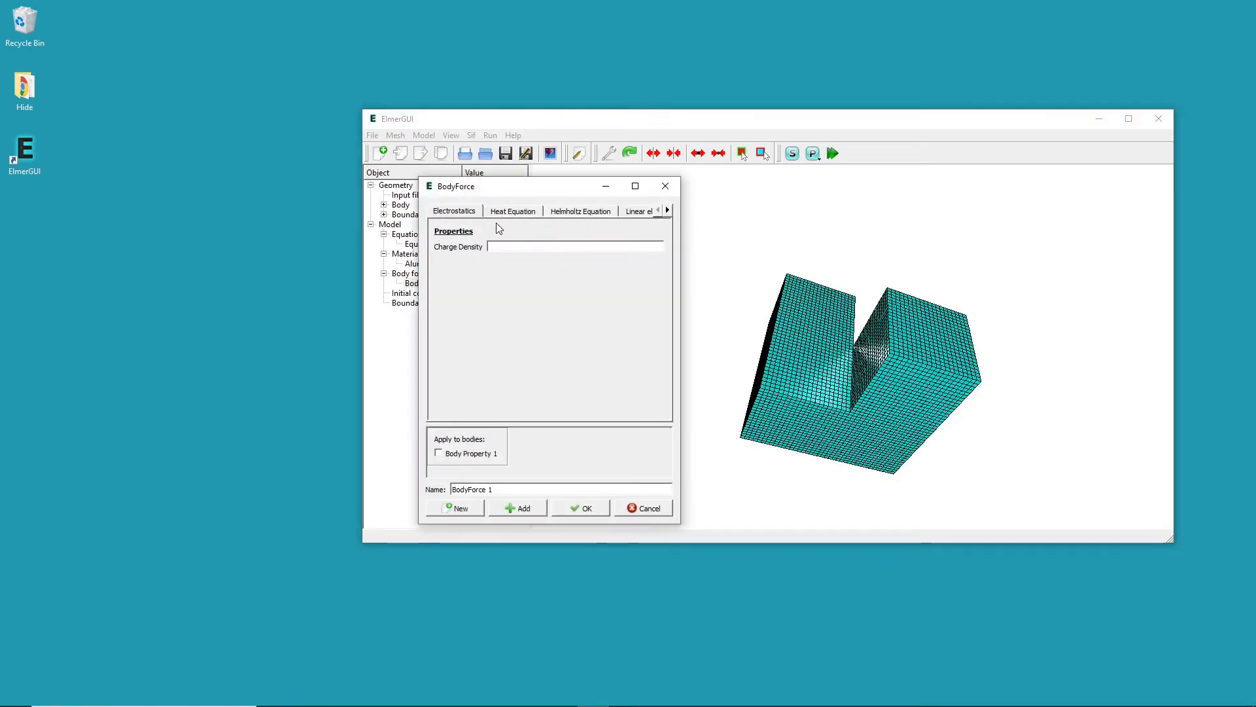
{"action": "left_click", "coordinate": [517, 212]}
{"action": "left_click", "coordinate": [564, 247]}
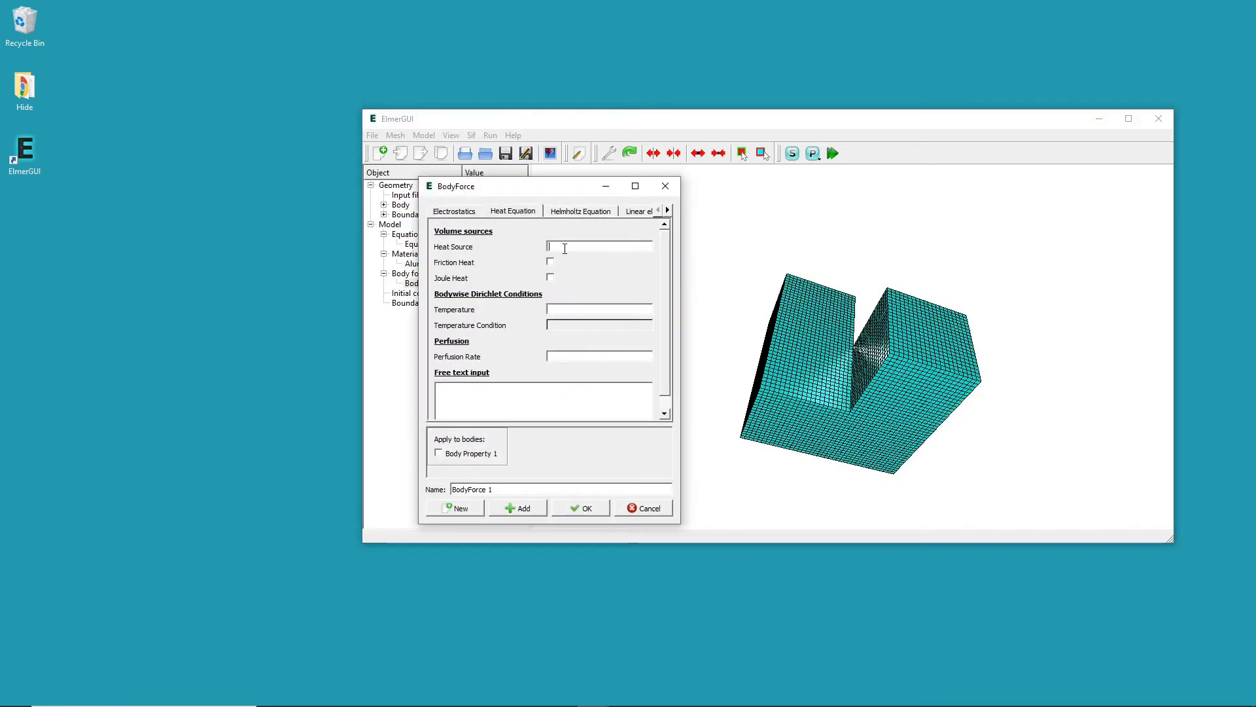
{"action": "type", "text": "1"}
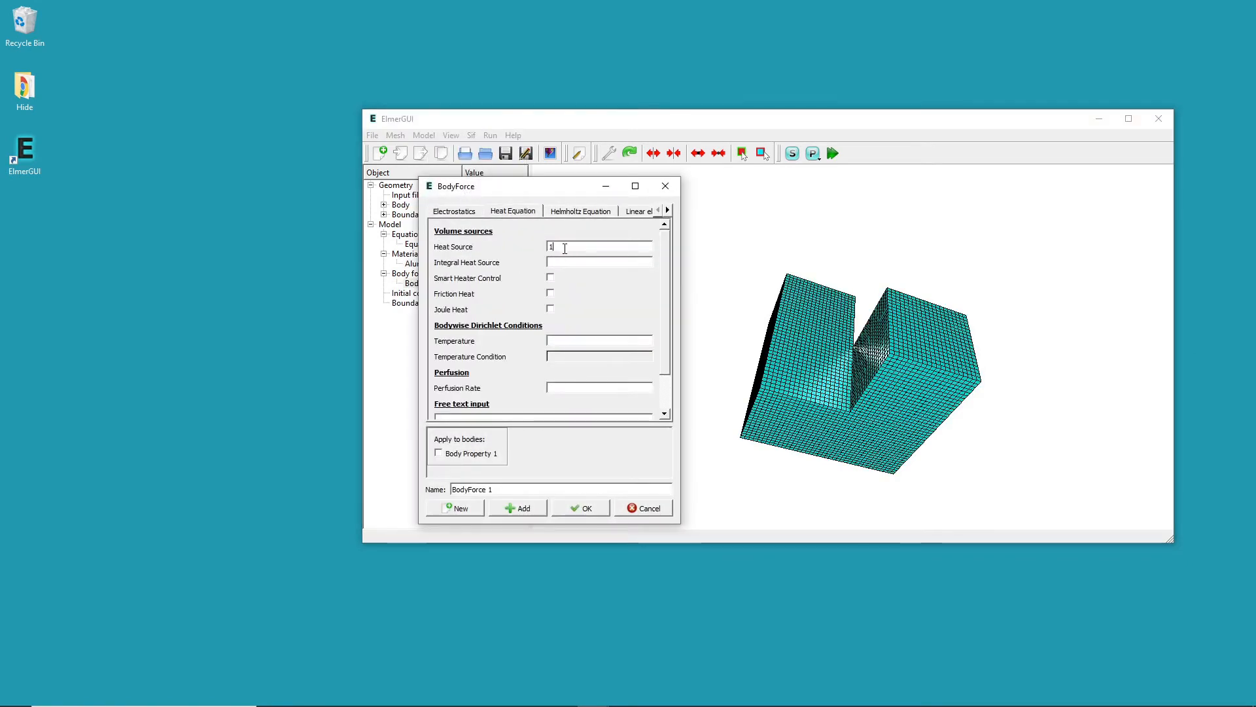
{"action": "left_click", "coordinate": [439, 453]}
{"action": "left_click", "coordinate": [563, 511]}
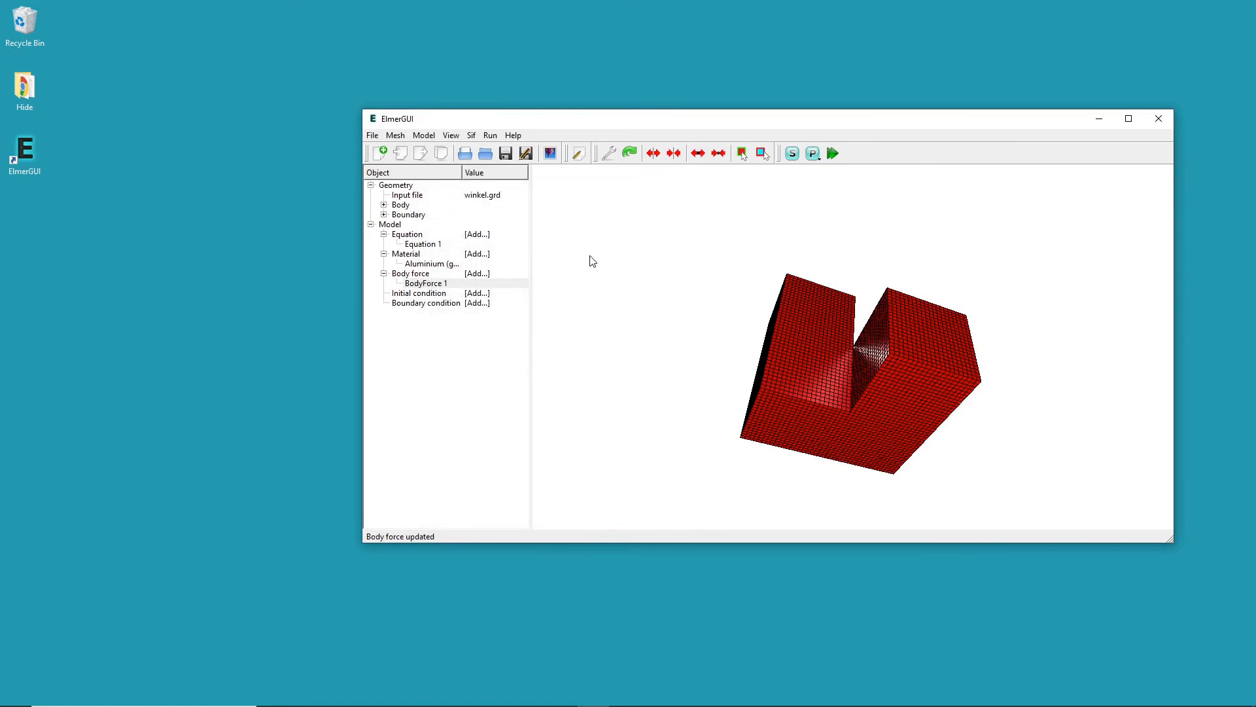
Add a boundary condition named Zero with the Heat Equation temperature set to 0
{"action": "left_click", "coordinate": [424, 135]}
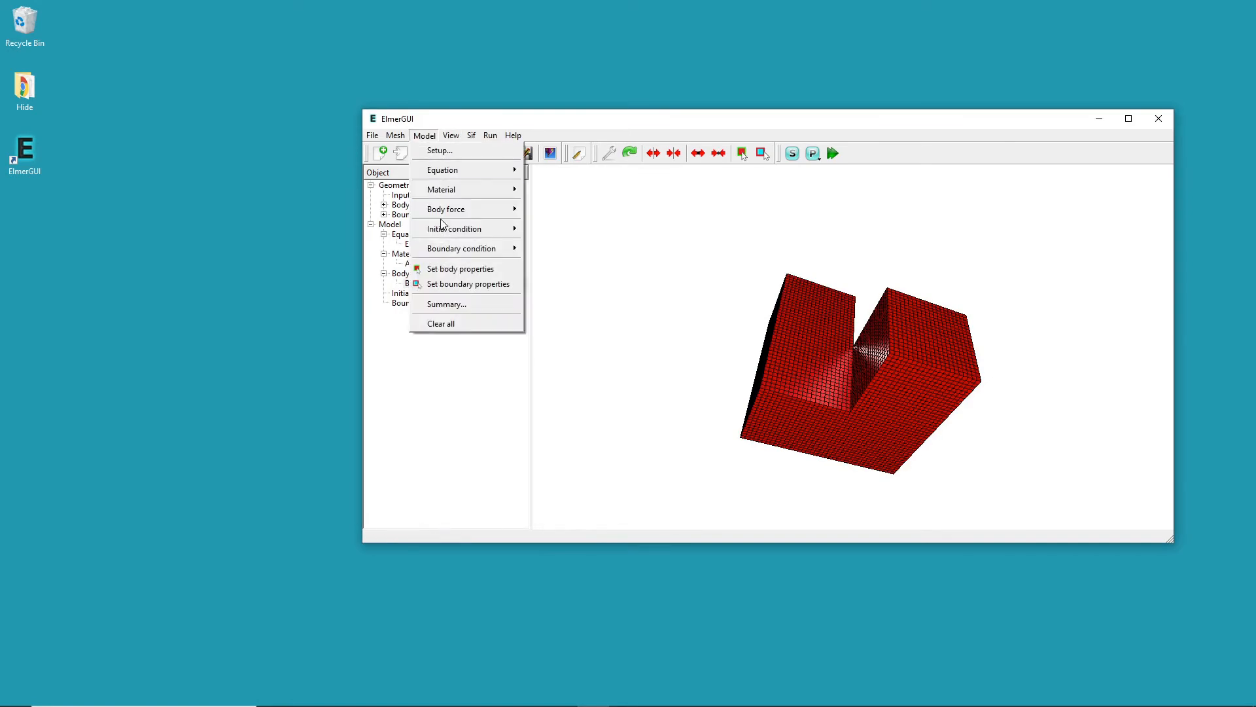
{"action": "mouse_move", "coordinate": [473, 249]}
{"action": "left_click", "coordinate": [544, 248]}
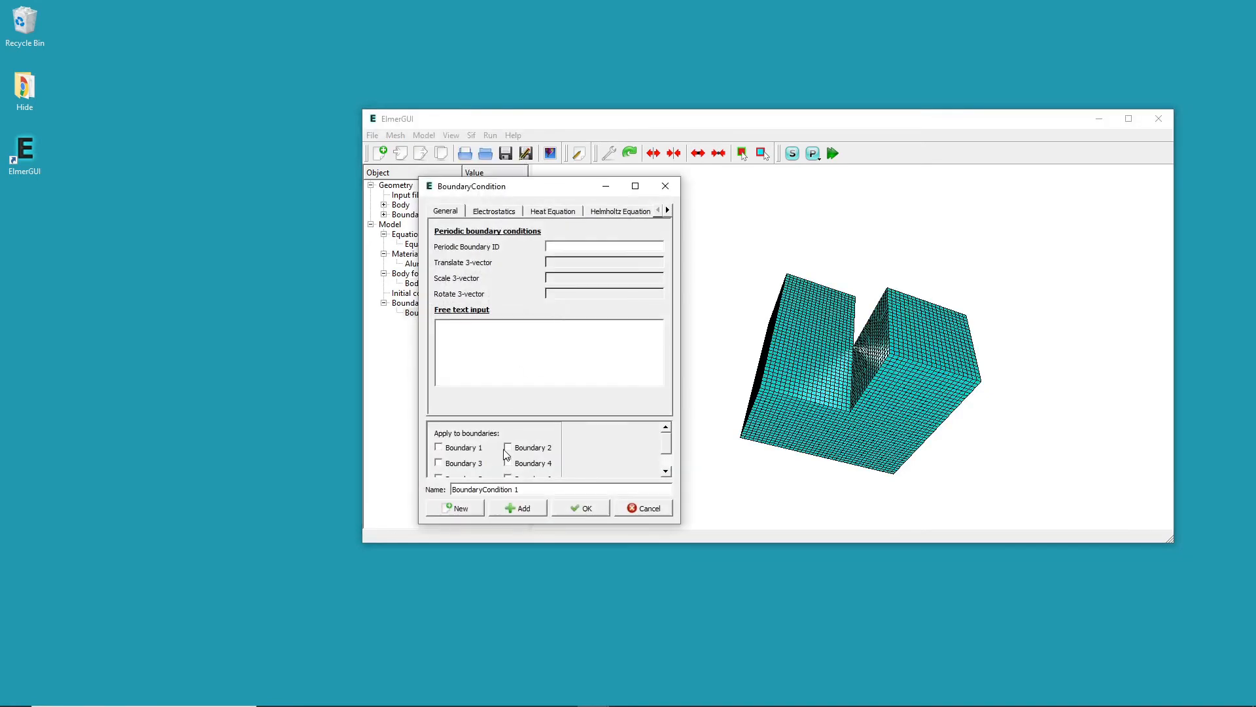
{"action": "left_click_drag", "start_coordinate": [535, 491], "coordinate": [440, 492]}
{"action": "type", "text": "Zero"}
{"action": "left_click", "coordinate": [553, 211]}
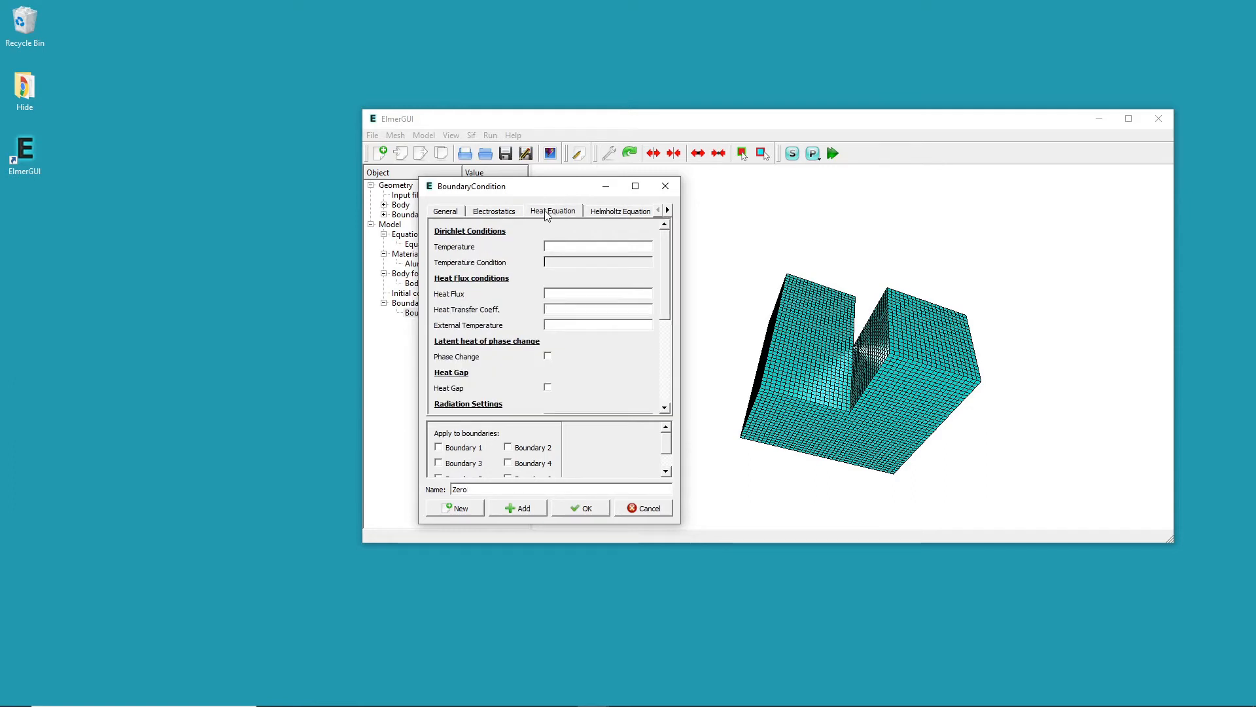
{"action": "left_click", "coordinate": [555, 247]}
{"action": "type", "text": "0"}
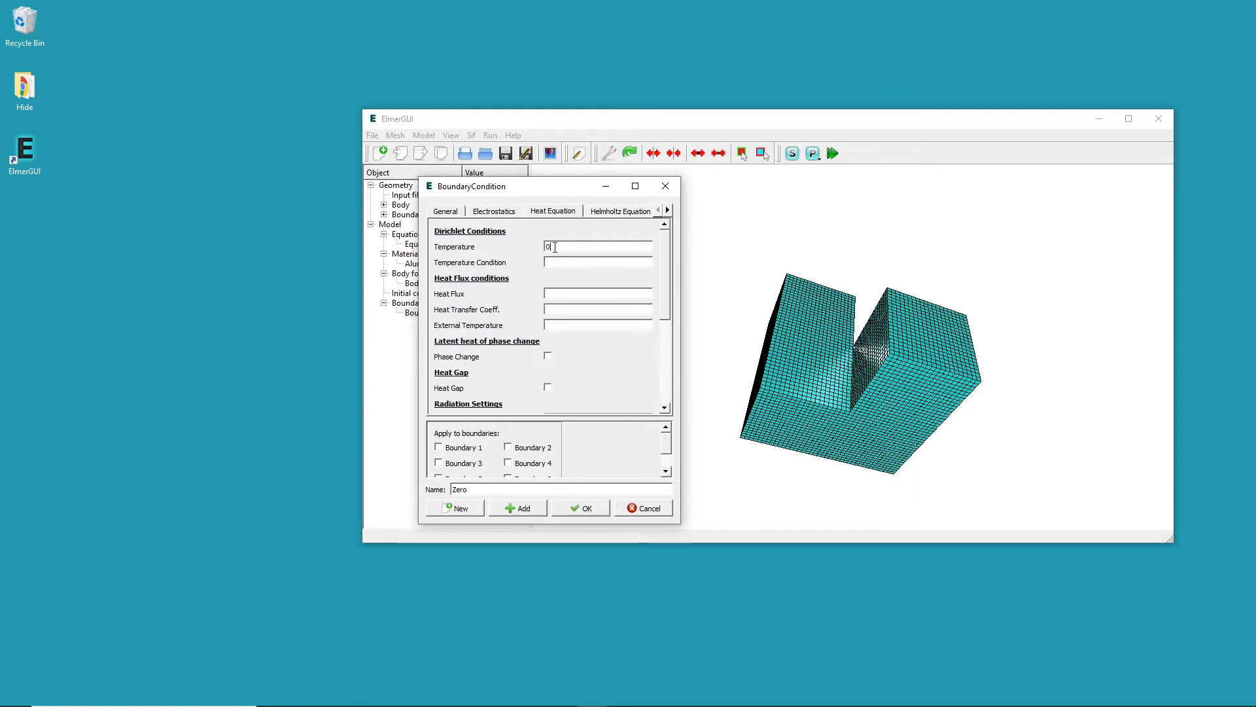
{"action": "left_click", "coordinate": [575, 509]}
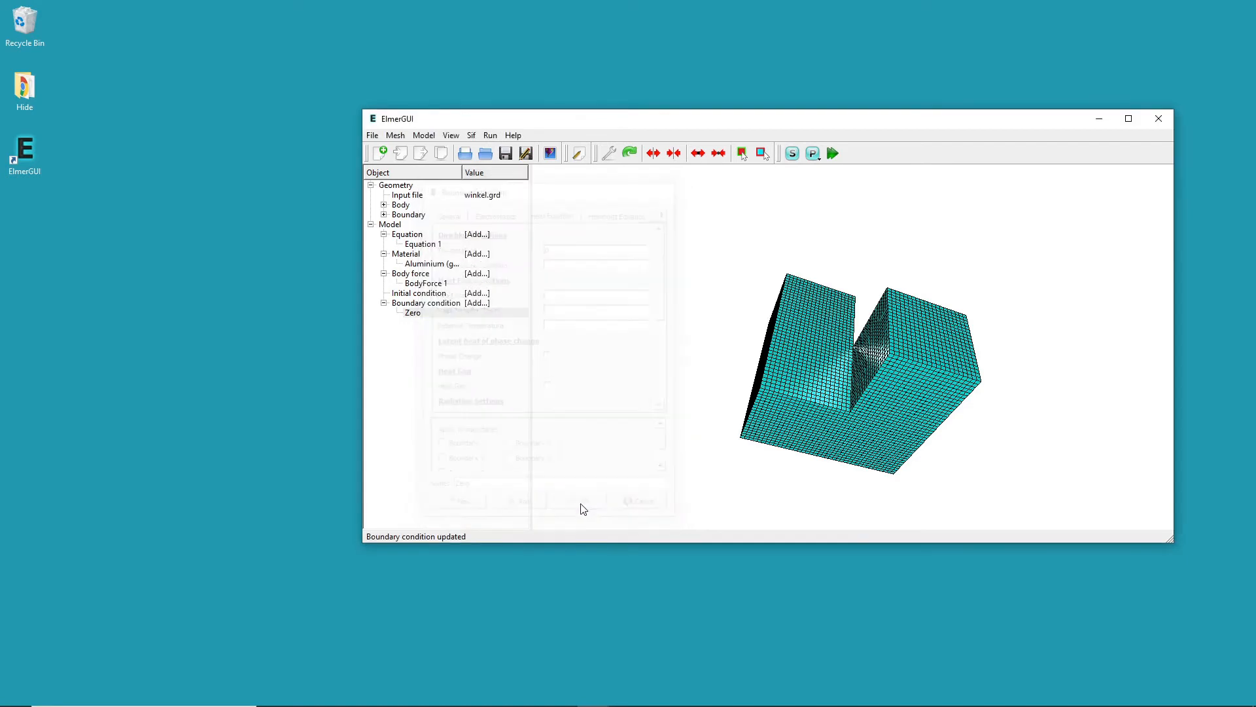
Turn on boundary property editing and assign the Zero condition to boundary 7, the end face of one arm
{"action": "left_click", "coordinate": [425, 136]}
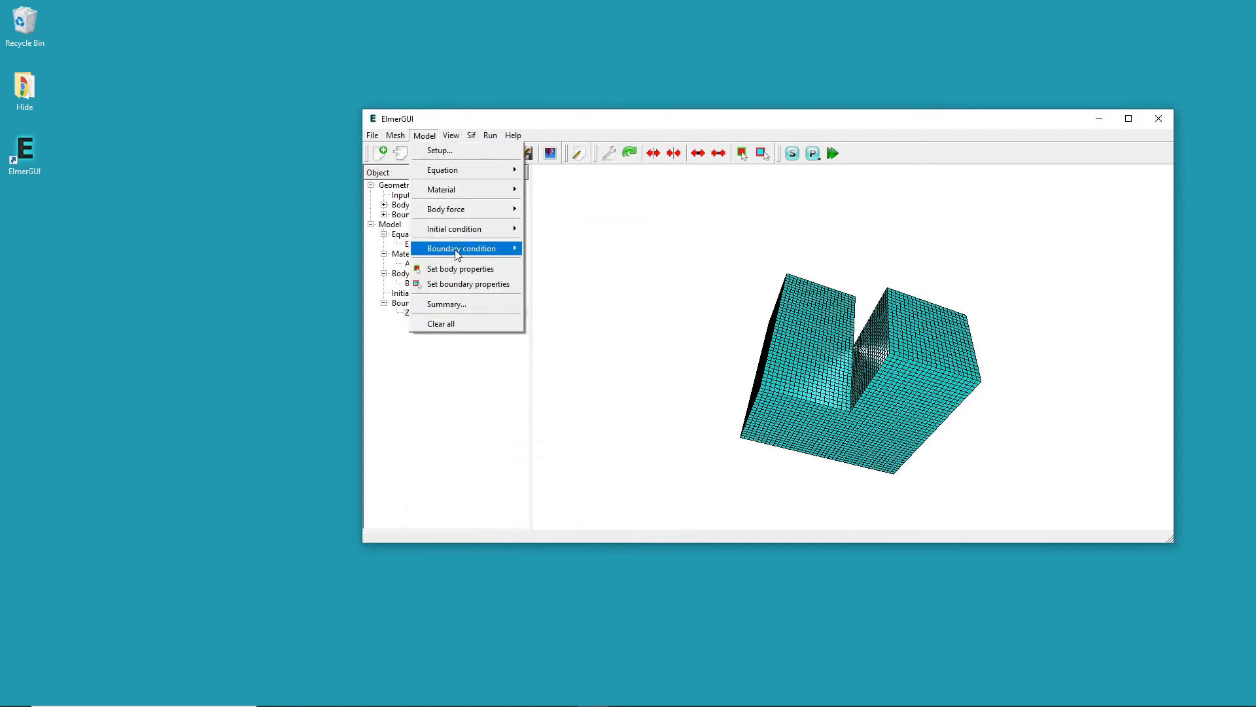
{"action": "mouse_move", "coordinate": [457, 254]}
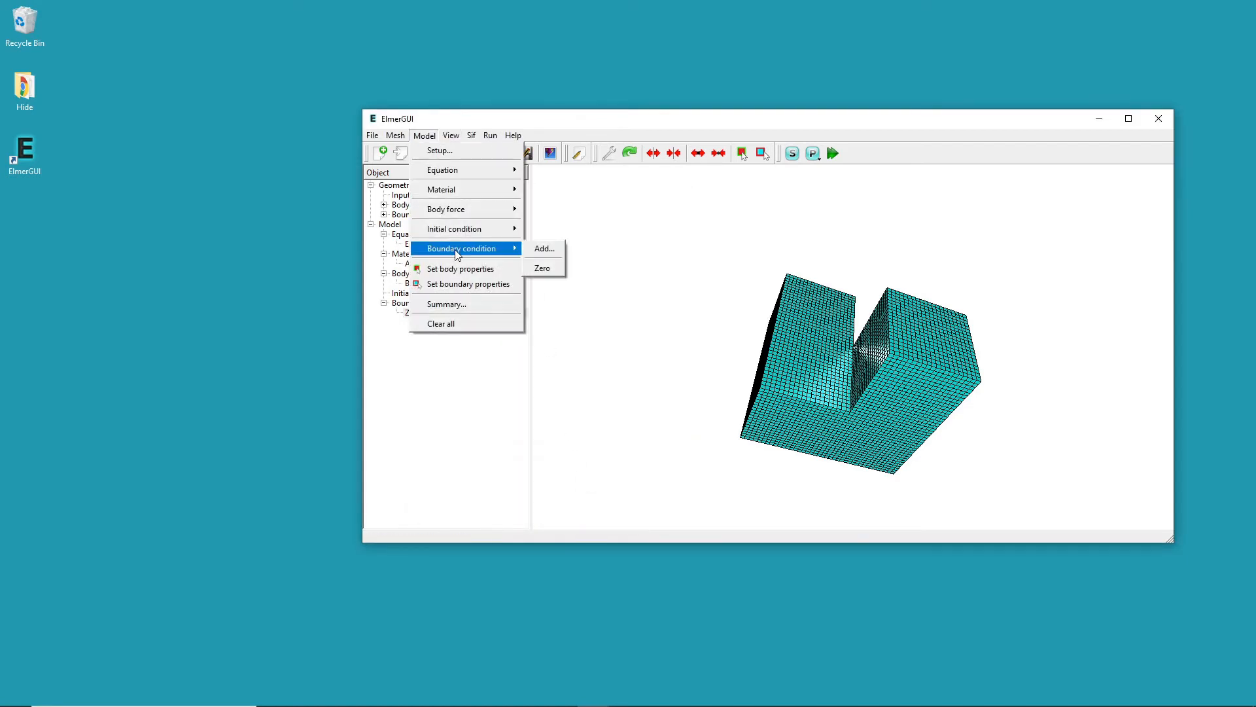
{"action": "left_click", "coordinate": [458, 283]}
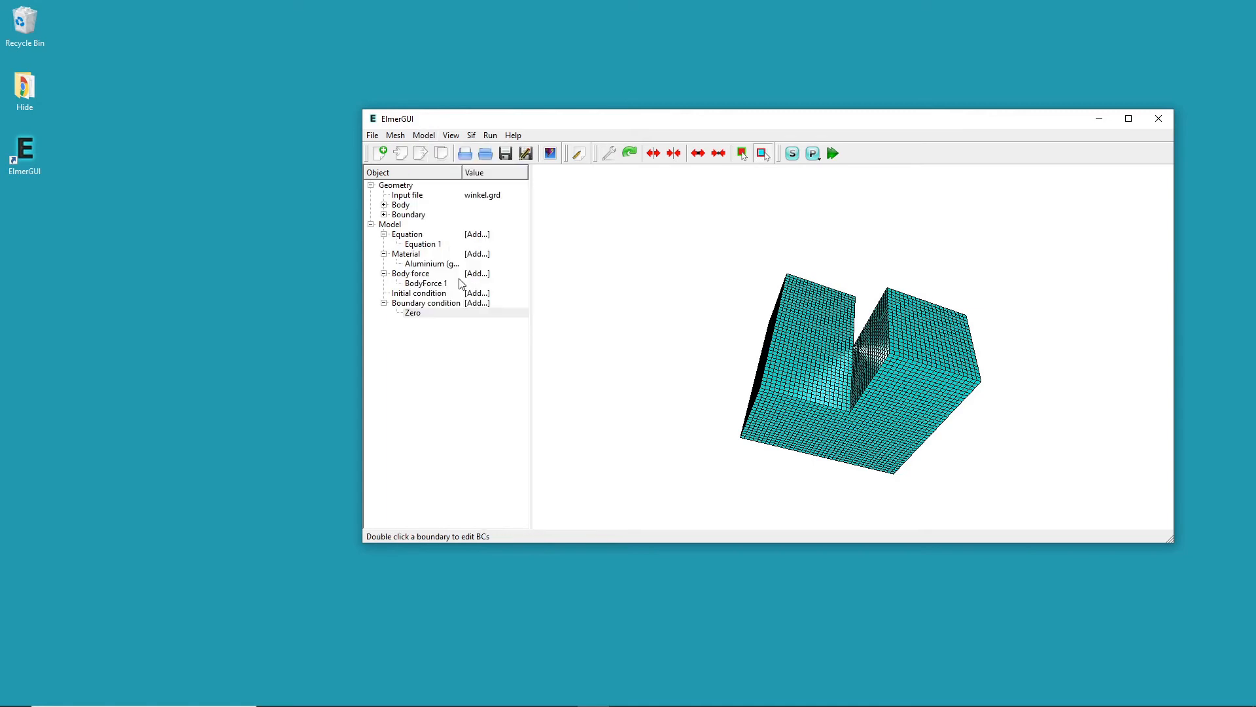
{"action": "left_click", "coordinate": [920, 332]}
{"action": "left_click", "coordinate": [711, 346]}
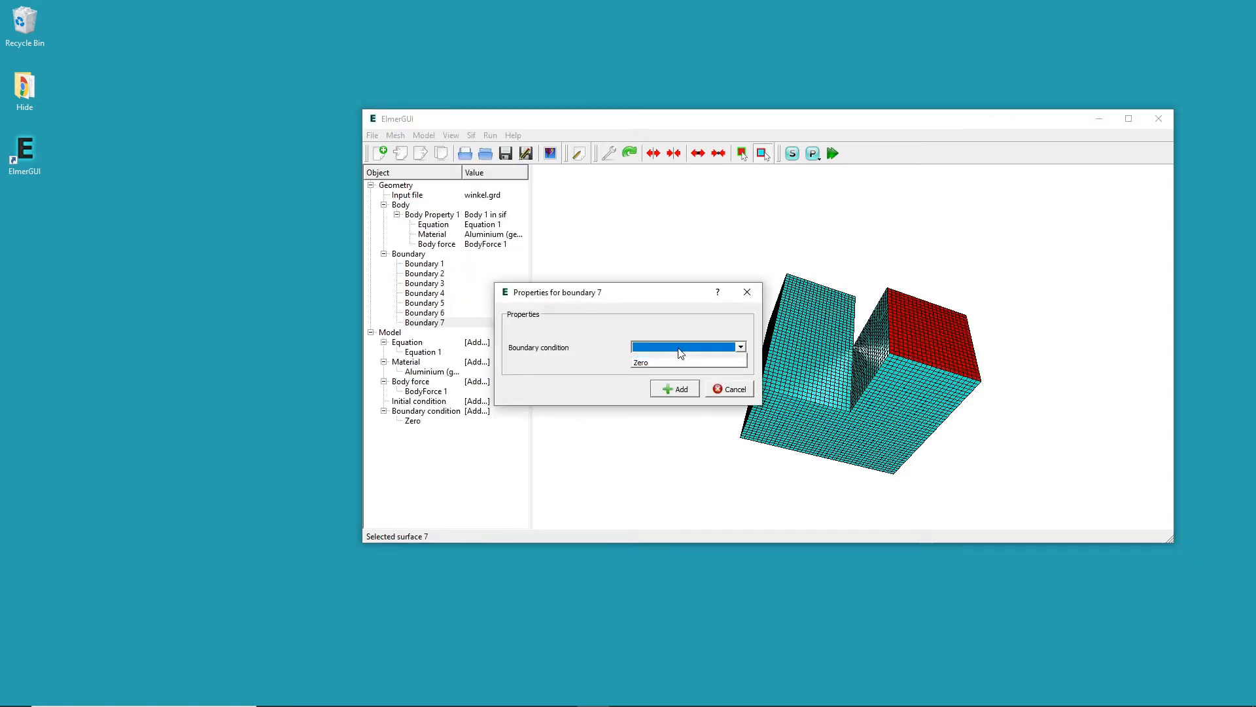
{"action": "left_click", "coordinate": [667, 362]}
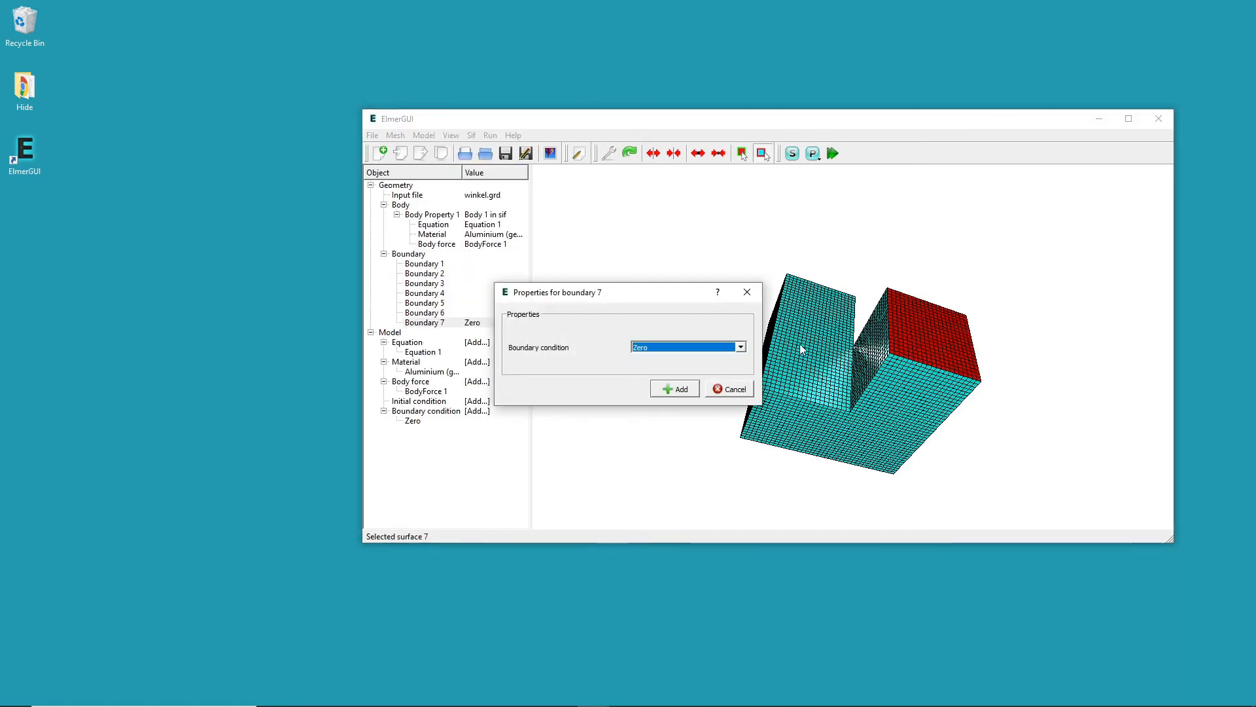
{"action": "left_click", "coordinate": [674, 389]}
Assign the Zero condition to boundary 3, the end face of the other arm
{"action": "left_click_drag", "start_coordinate": [810, 342], "coordinate": [802, 286]}
{"action": "double_click", "coordinate": [802, 286]}
{"action": "left_click", "coordinate": [676, 347]}
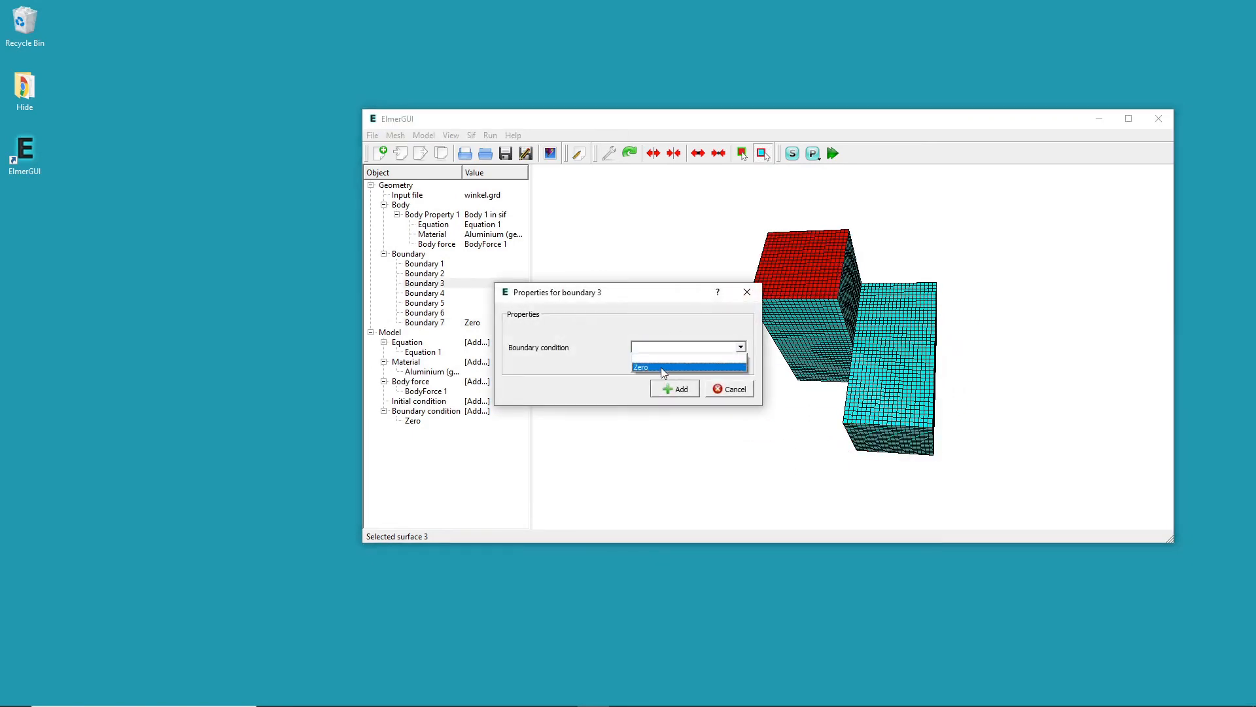
{"action": "left_click", "coordinate": [663, 367]}
{"action": "left_click", "coordinate": [675, 389]}
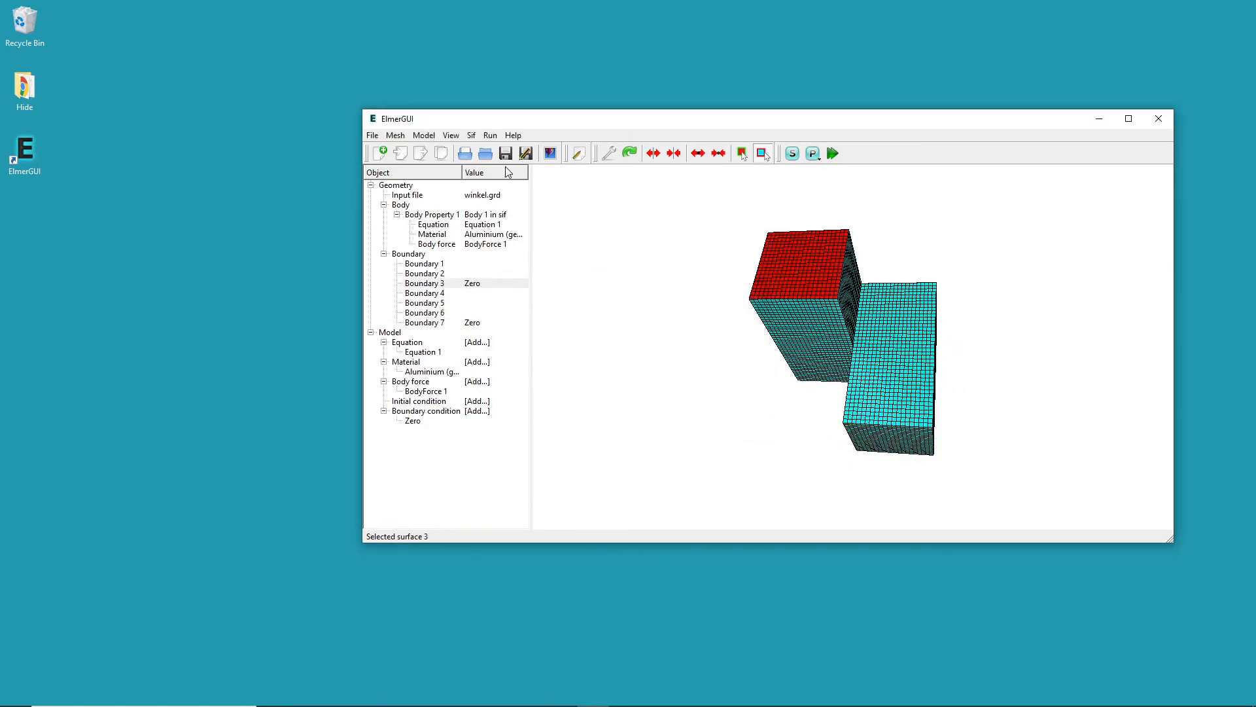
Start saving the project to a chosen directory and browse to the ElmerWrk folder on drive D
{"action": "left_click", "coordinate": [470, 135]}
{"action": "left_click", "coordinate": [470, 135]}
{"action": "left_click", "coordinate": [374, 136]}
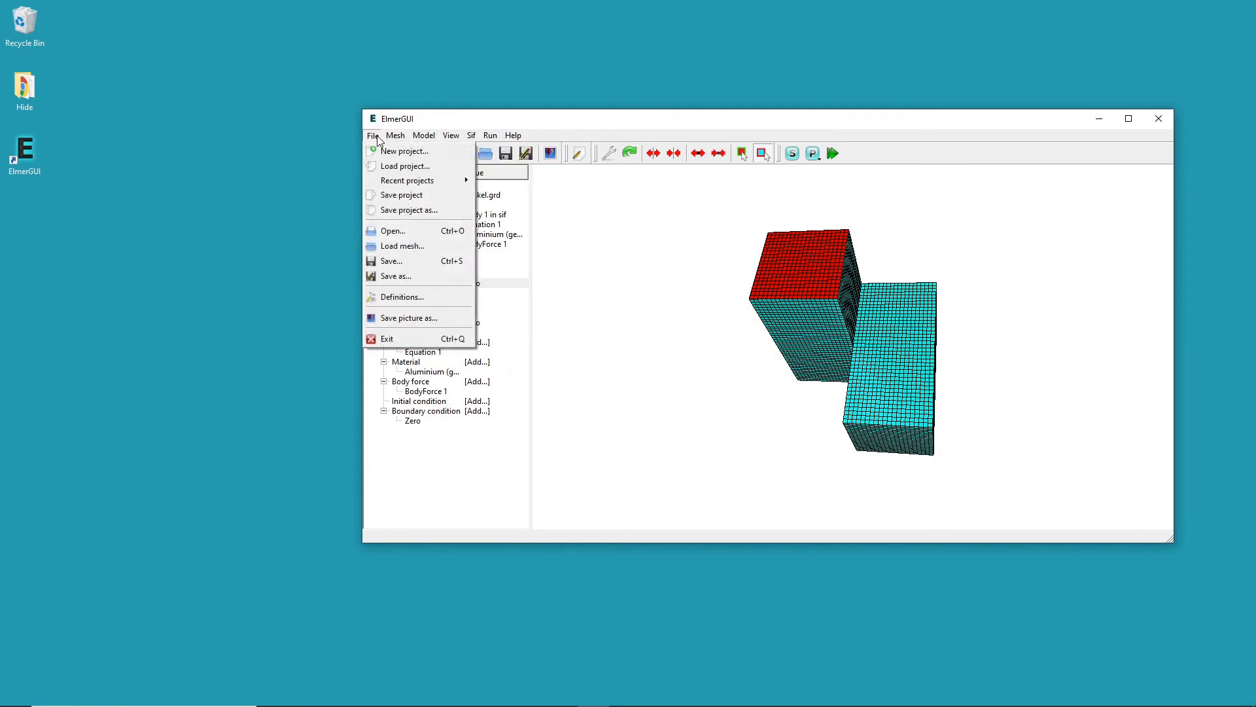
{"action": "left_click", "coordinate": [400, 208]}
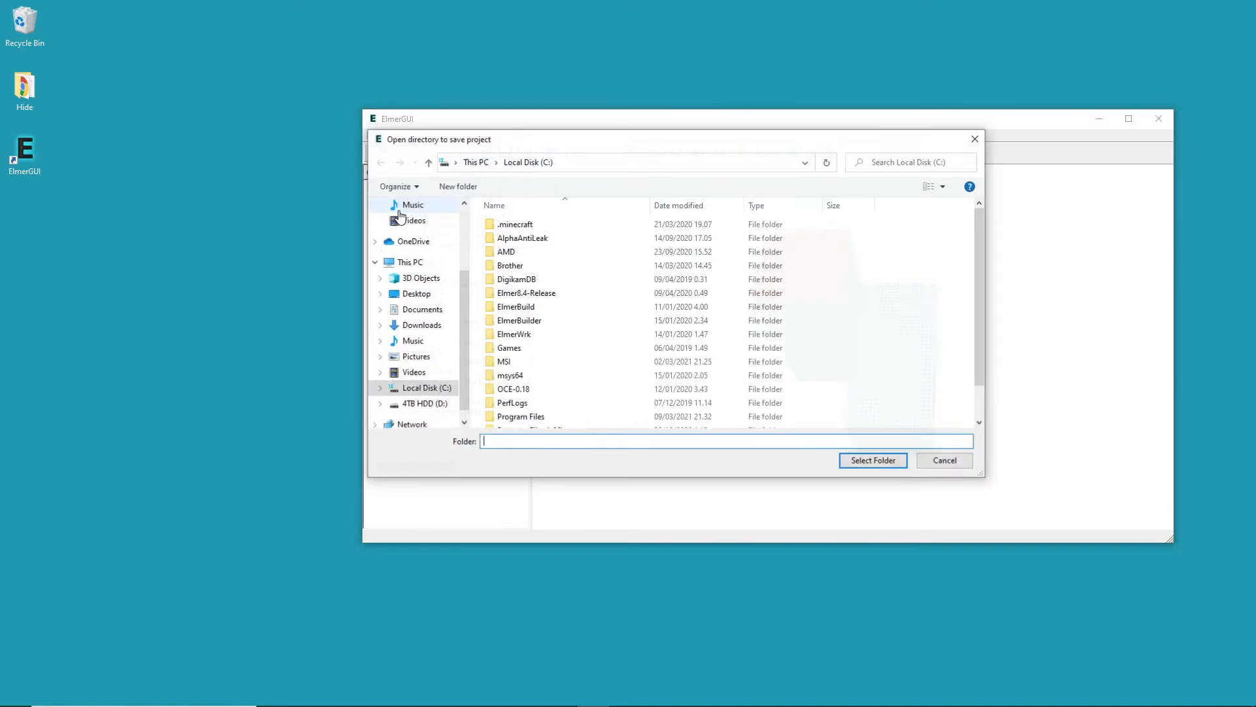
{"action": "scroll", "coordinate": [466, 398], "scroll_direction": "down", "scroll_amount": 1}
{"action": "left_click", "coordinate": [424, 387]}
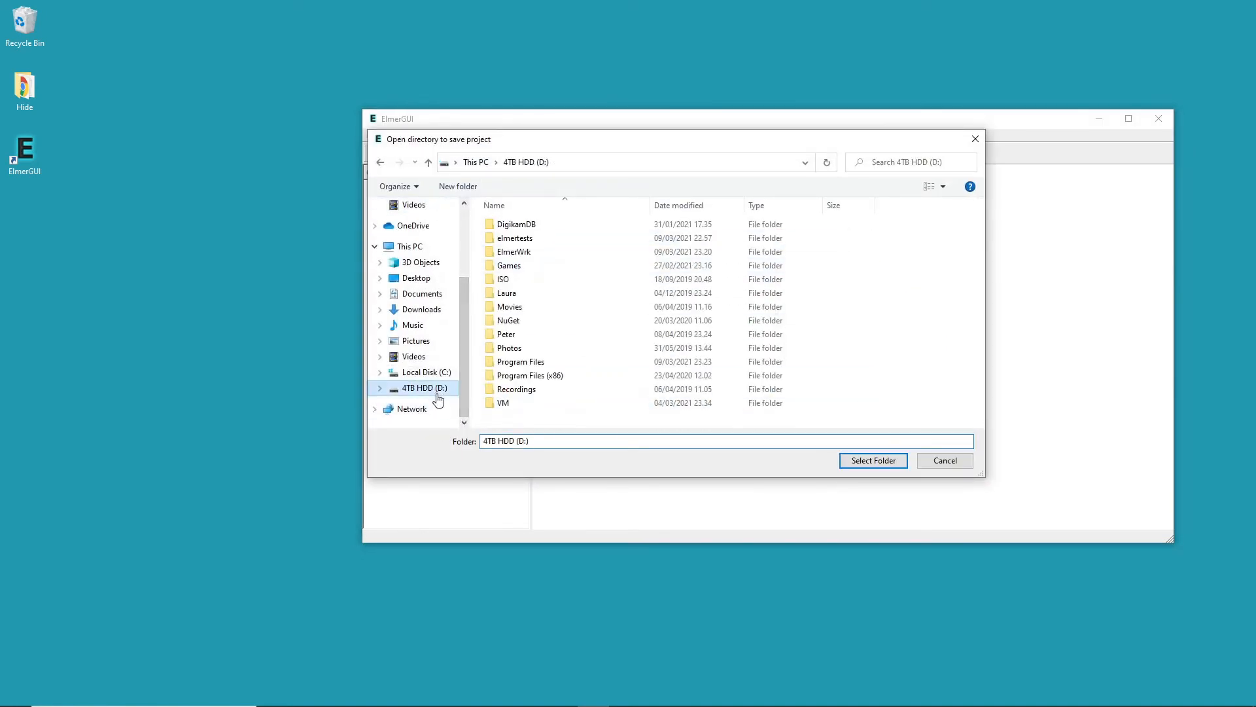
{"action": "left_click", "coordinate": [517, 252]}
{"action": "double_click", "coordinate": [521, 253]}
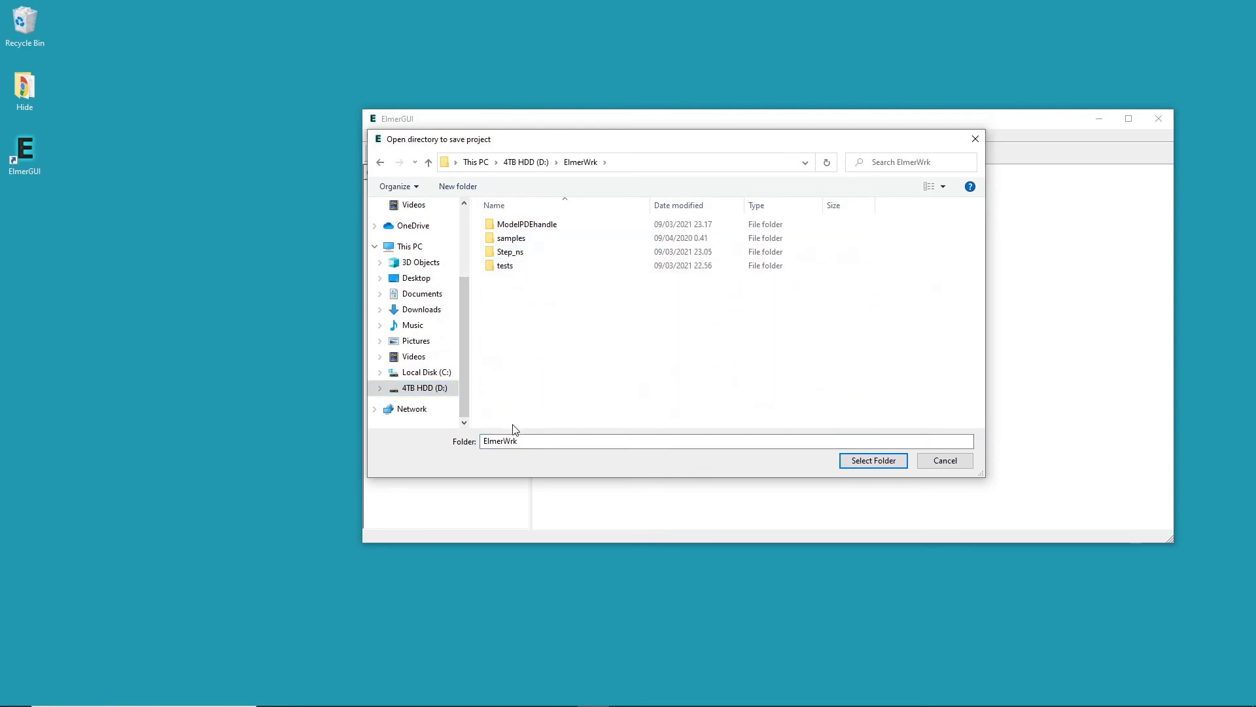
Create a folder named Ex1 inside ElmerWrk and save the project in it
{"action": "right_click", "coordinate": [625, 318]}
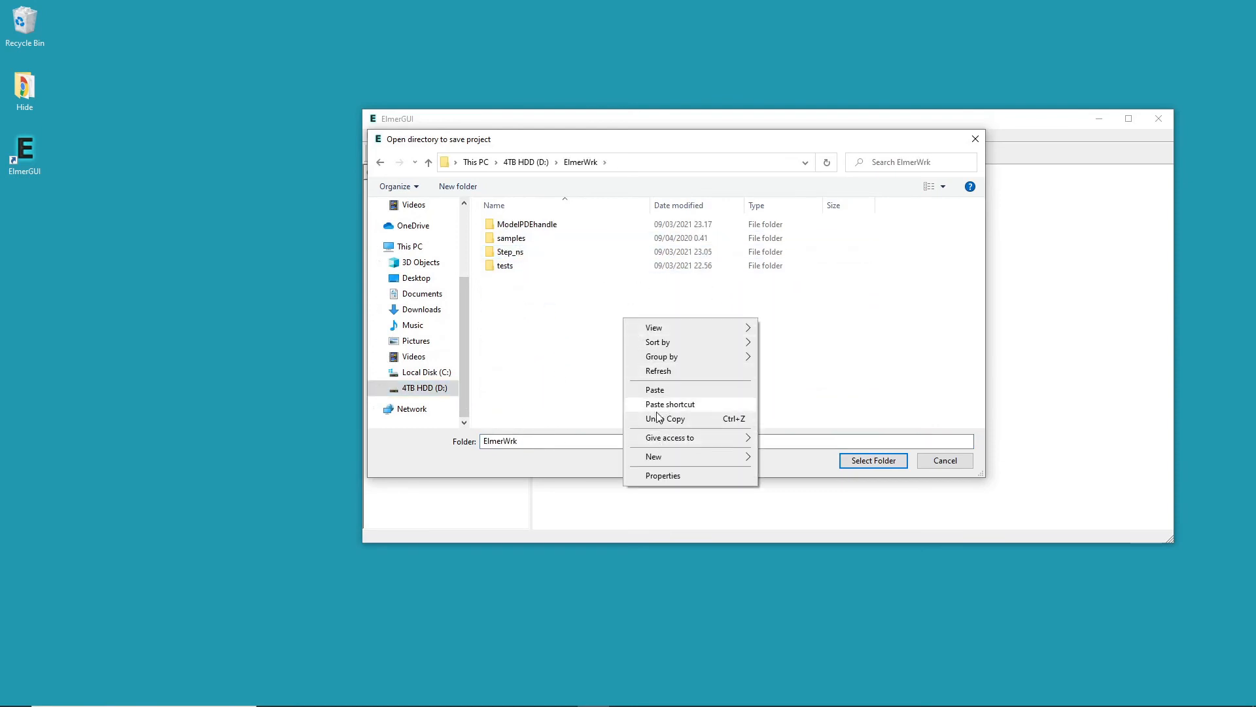
{"action": "mouse_move", "coordinate": [657, 460]}
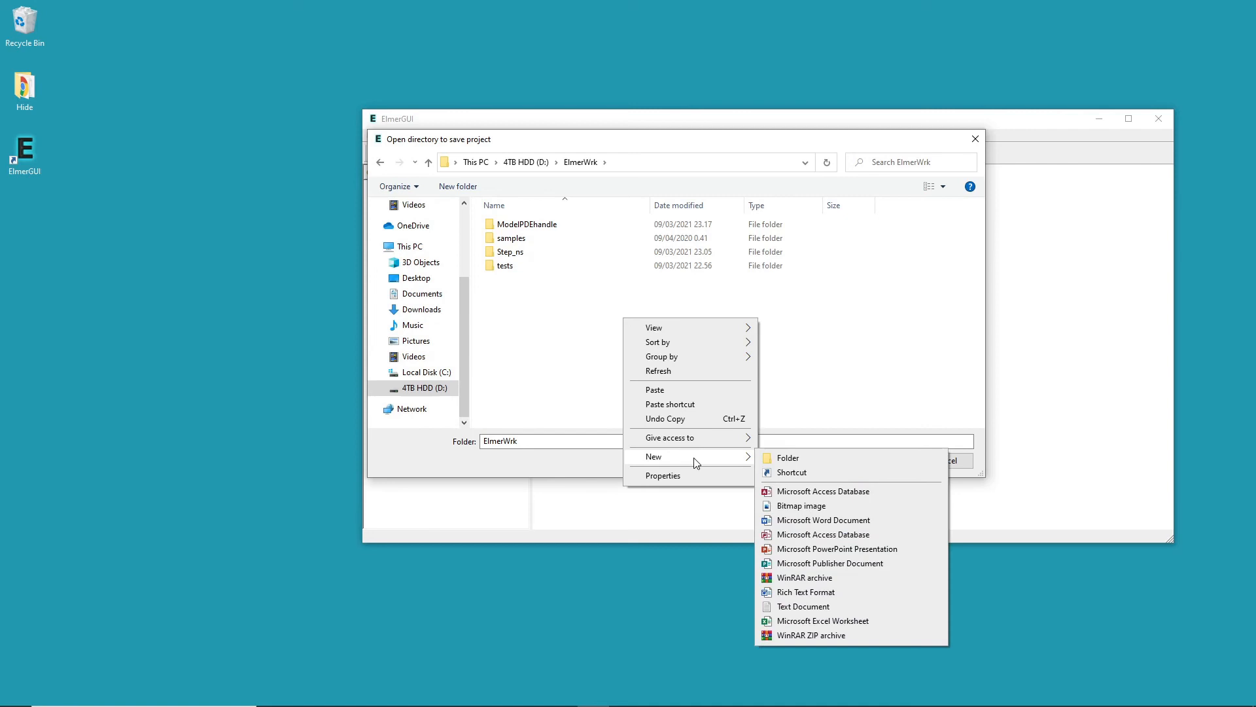
{"action": "left_click", "coordinate": [791, 457]}
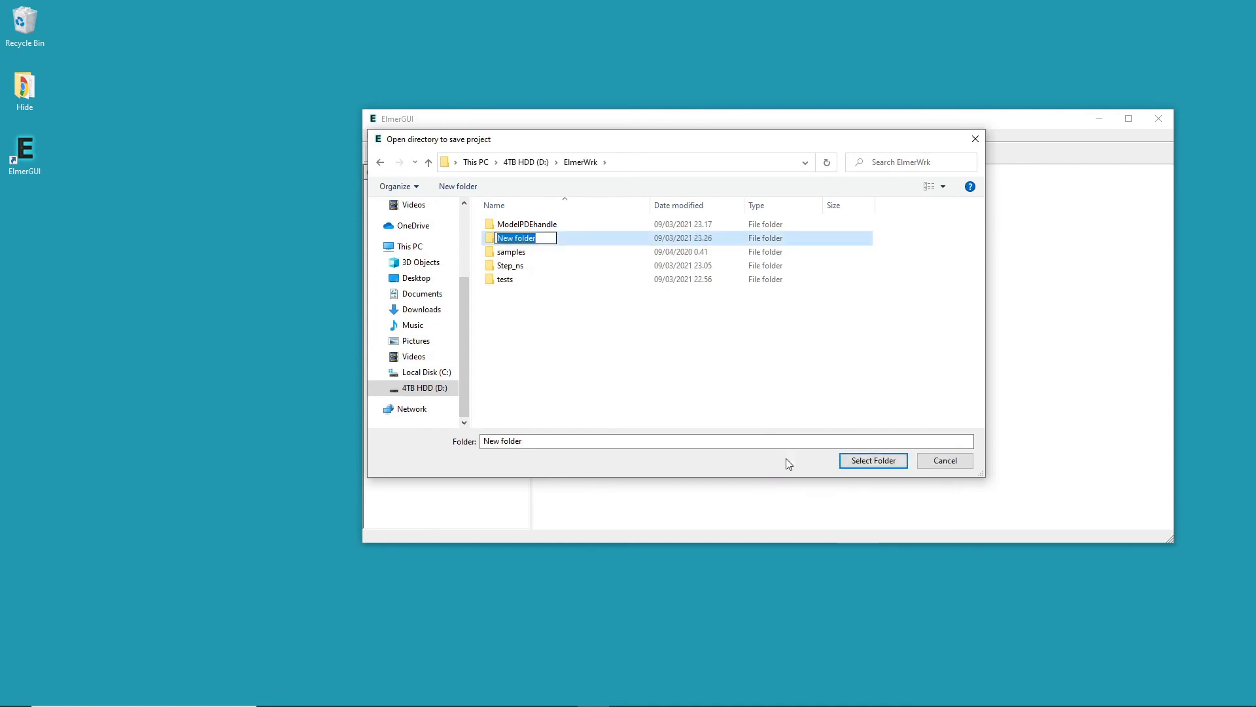
{"action": "type", "text": "Ex1"}
{"action": "key", "text": "Return"}
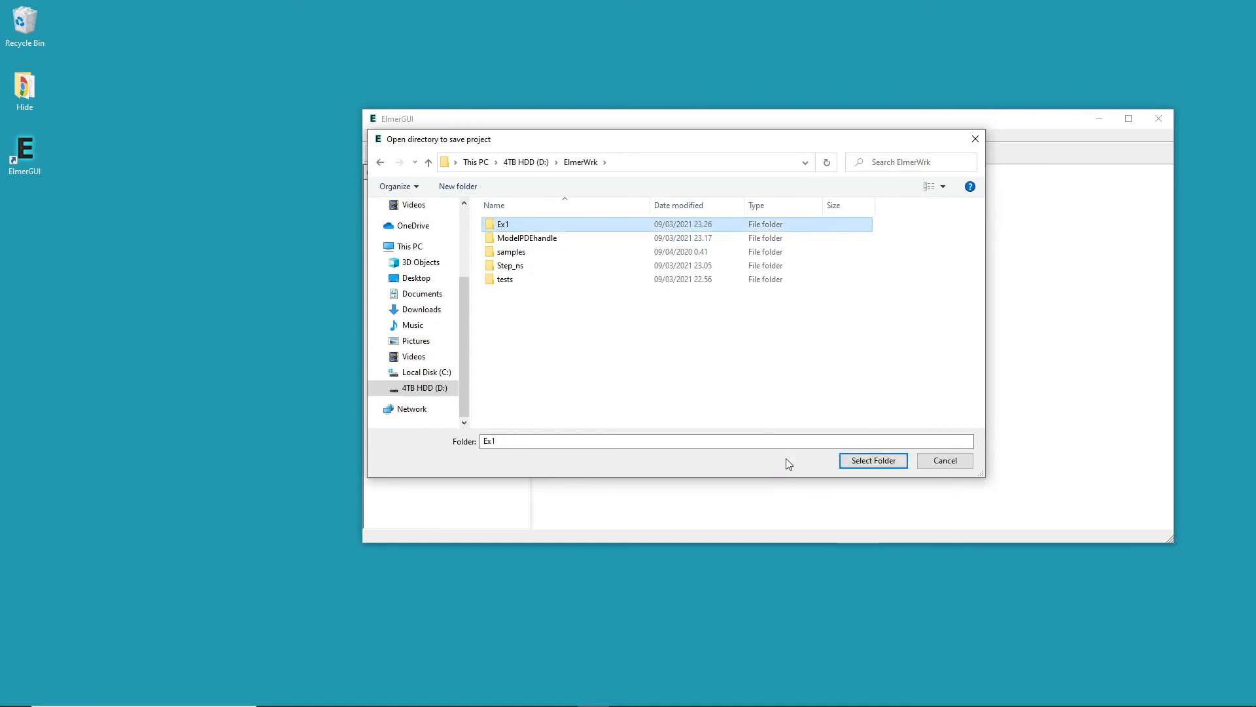
{"action": "left_click", "coordinate": [890, 462]}
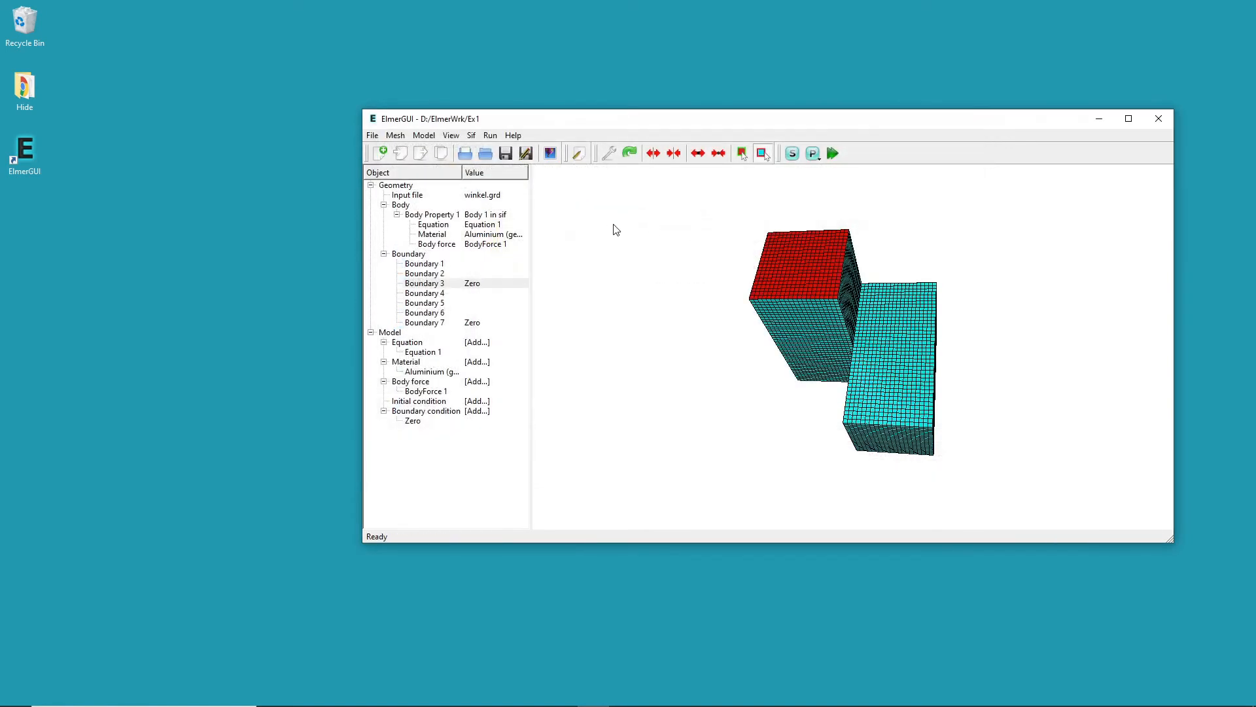
Run the Elmer solver on the saved heat equation case
{"action": "left_click", "coordinate": [491, 135]}
{"action": "left_click", "coordinate": [509, 170]}
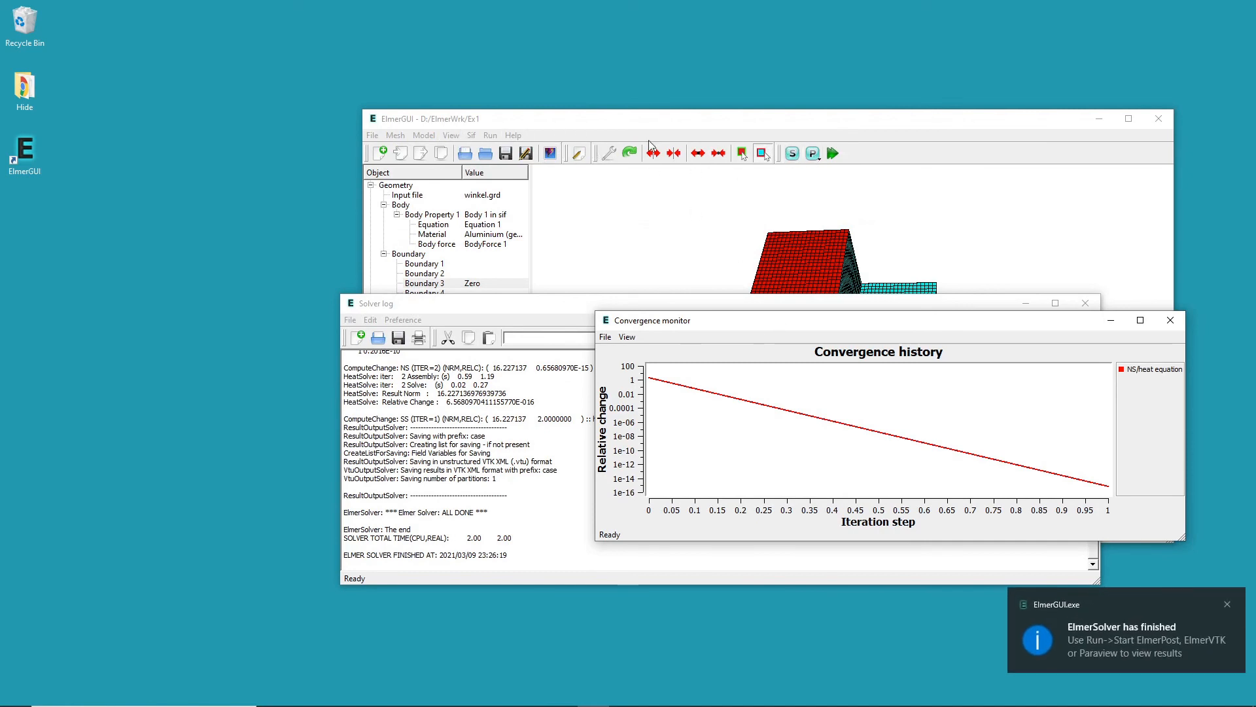
Open the solved heat equation results in the ElmerVTK postprocessor
{"action": "left_click", "coordinate": [534, 309]}
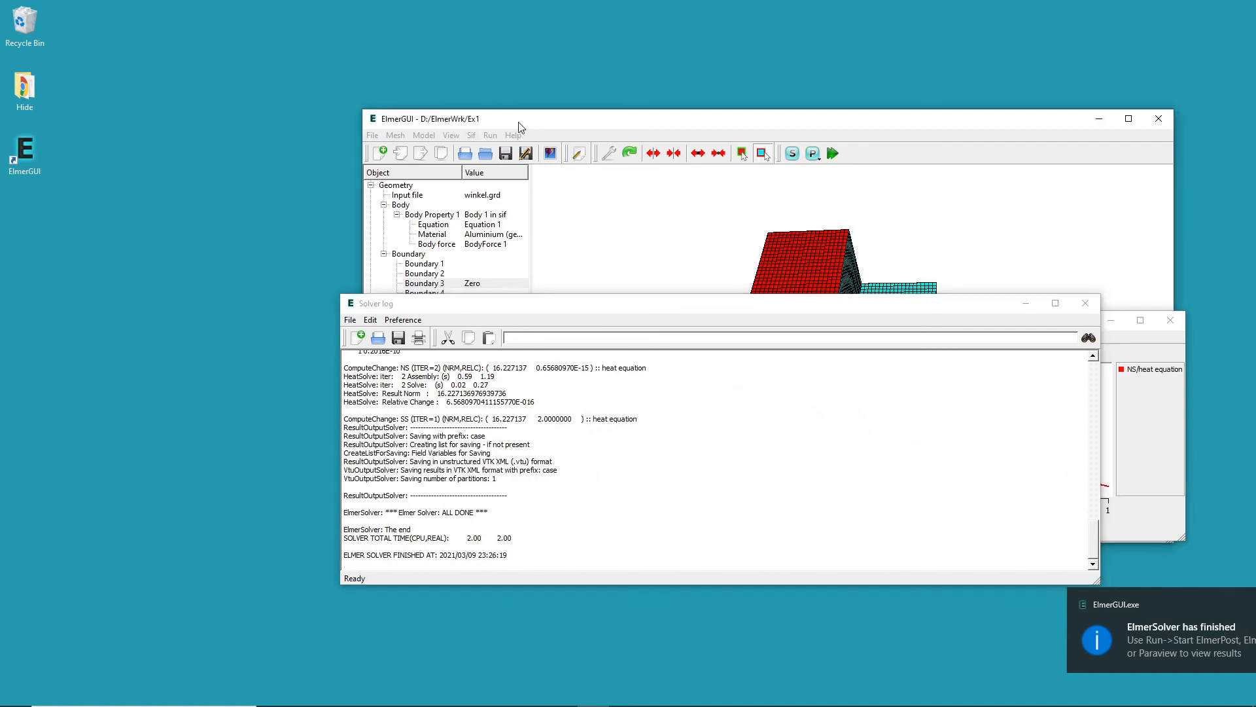
{"action": "left_click", "coordinate": [490, 134]}
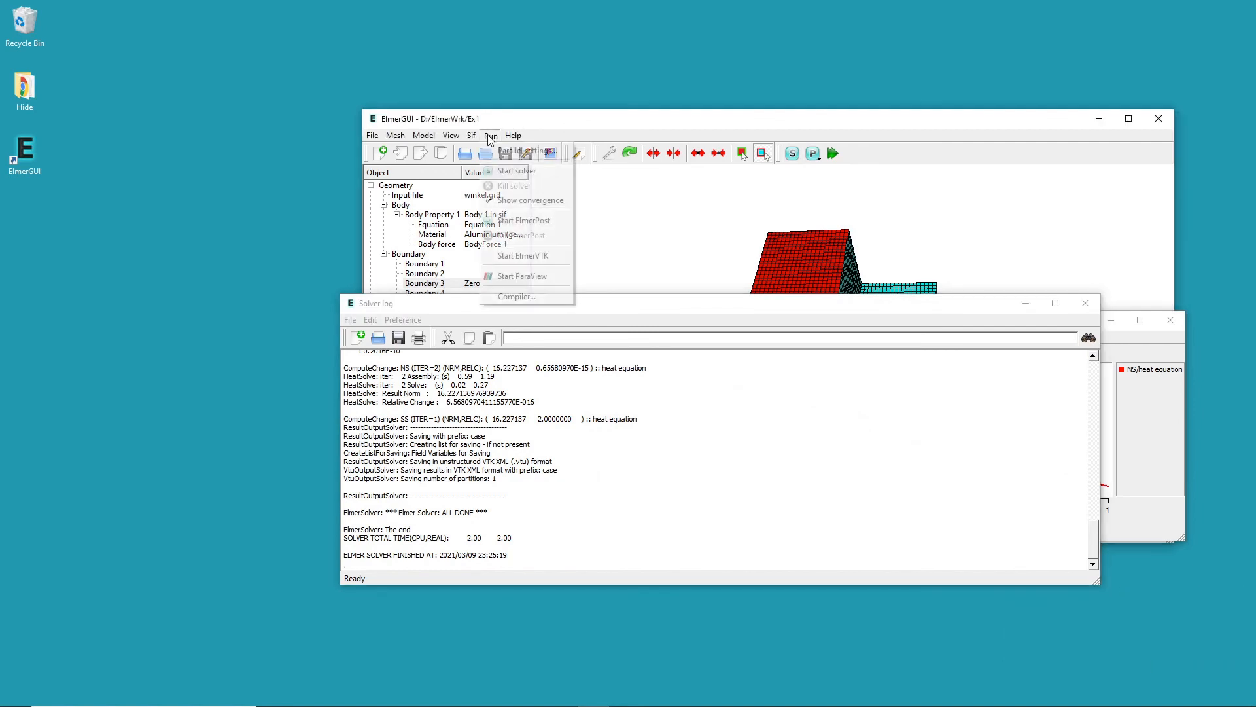
{"action": "left_click", "coordinate": [534, 257]}
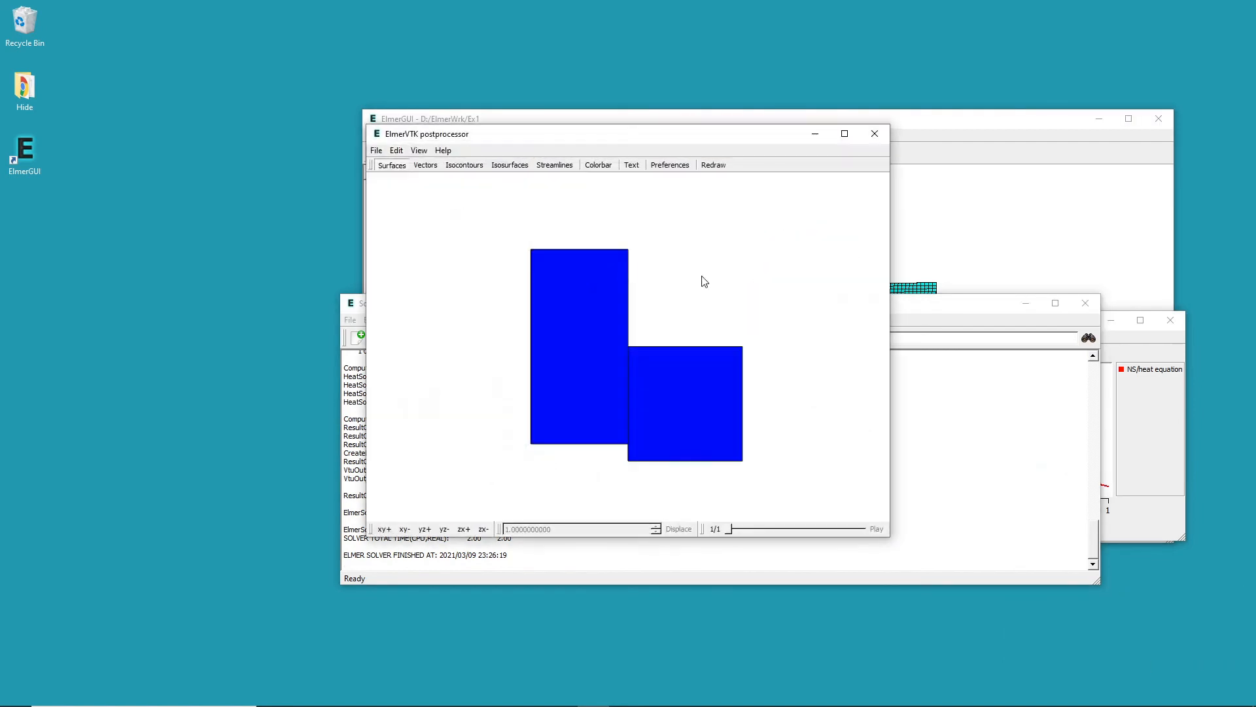
Display the temperature field on the model's surfaces and rotate the part to inspect the distribution in 3D
{"action": "left_click", "coordinate": [395, 166]}
{"action": "left_click", "coordinate": [597, 261]}
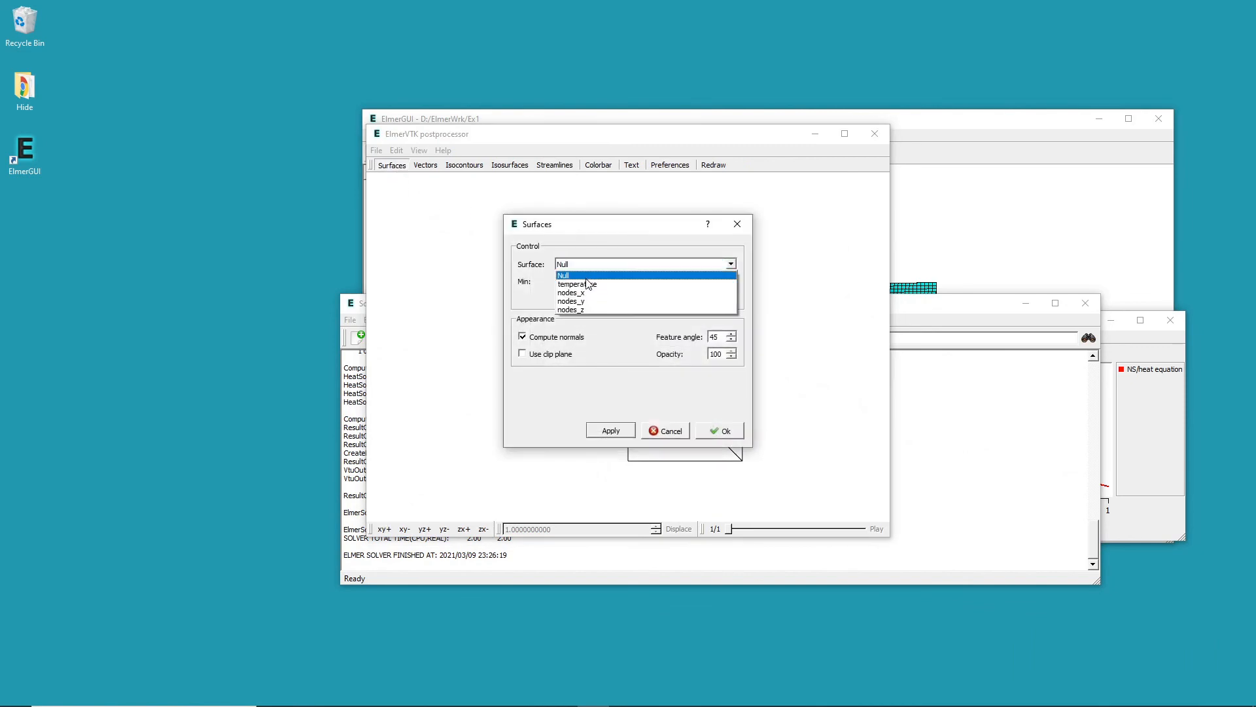
{"action": "left_click", "coordinate": [596, 283]}
{"action": "left_click", "coordinate": [611, 432]}
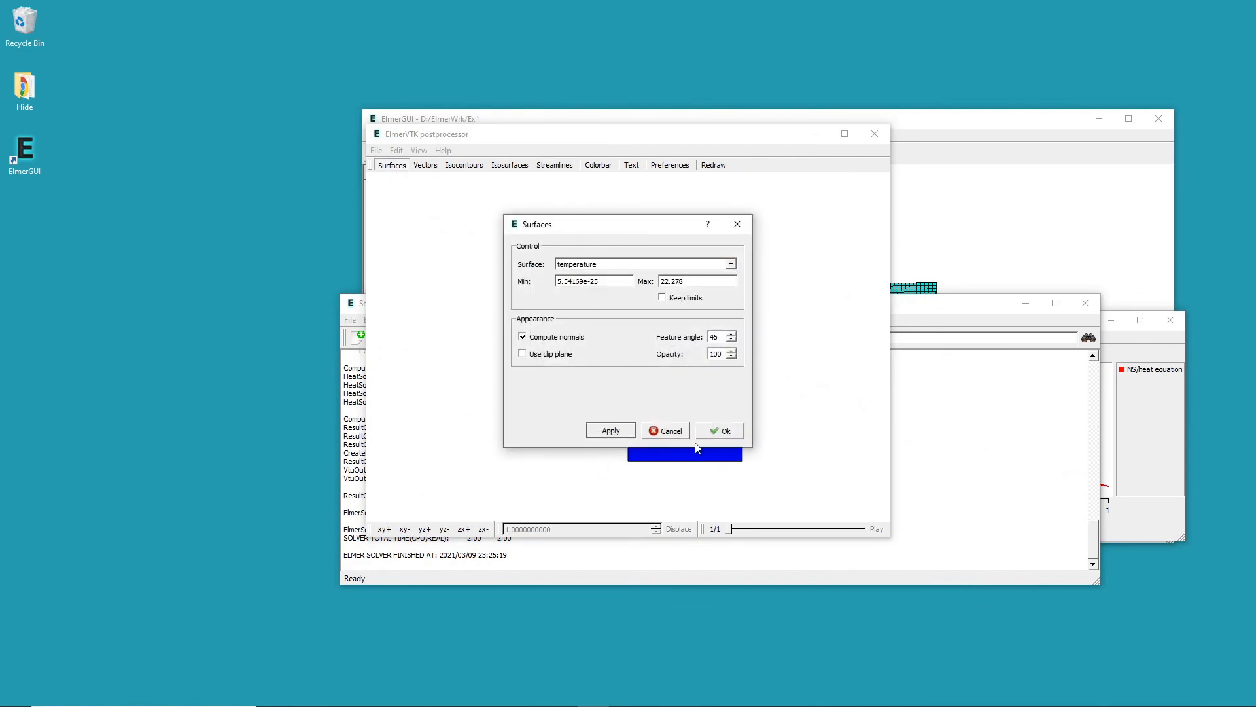
{"action": "left_click", "coordinate": [720, 431]}
{"action": "left_click_drag", "start_coordinate": [650, 402], "coordinate": [797, 386]}
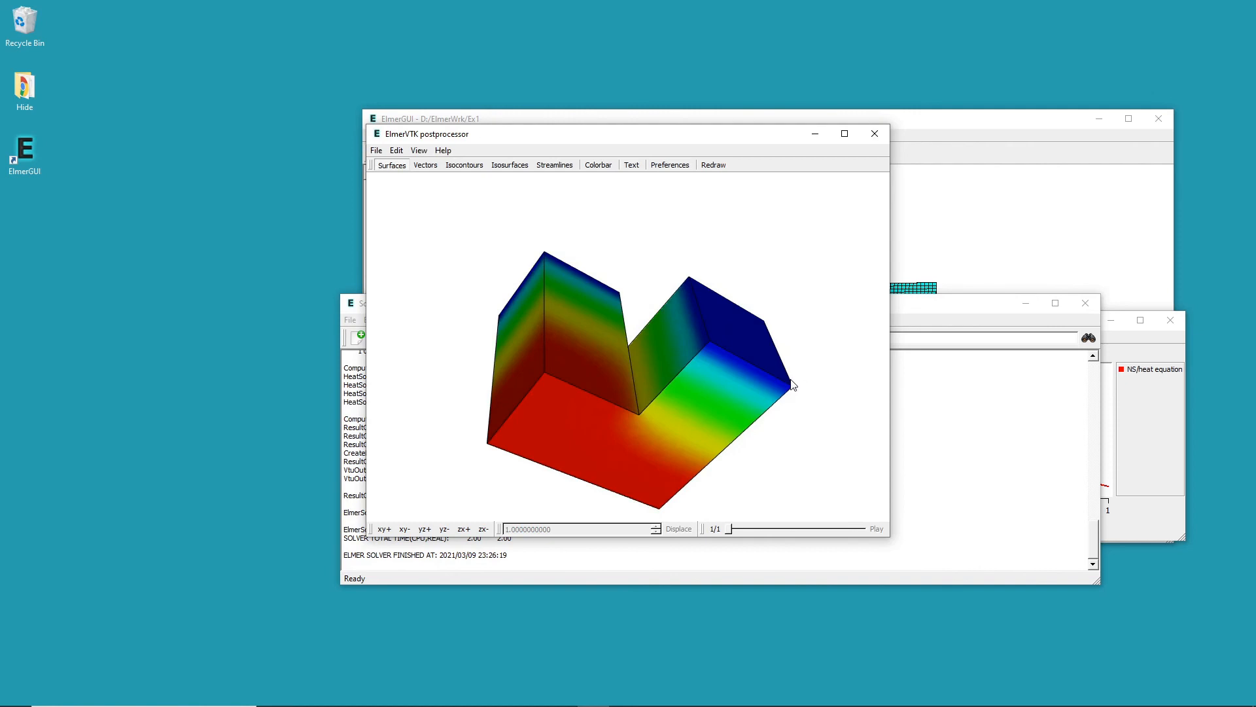